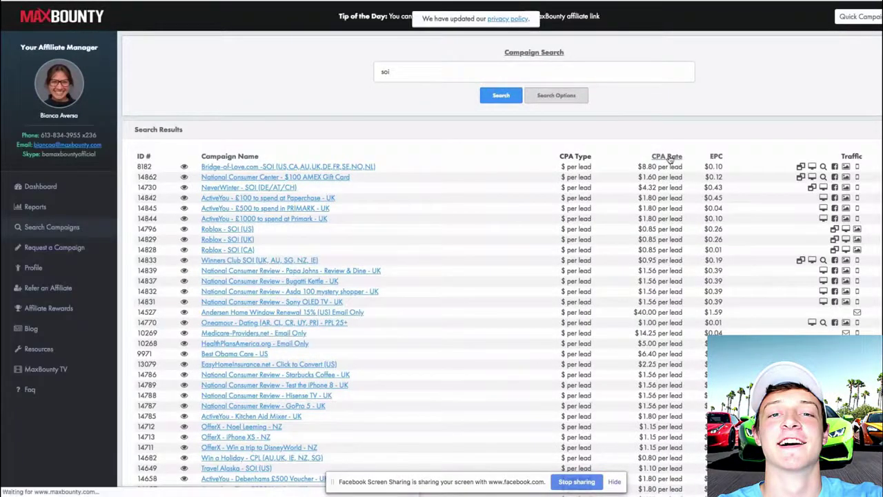
# Sort the "soi" campaign search results by CPA rate and look through the first results page.
pyautogui.click(667, 157)
pyautogui.scroll(-1, 608, 223)
pyautogui.scroll(-2, 608, 223)
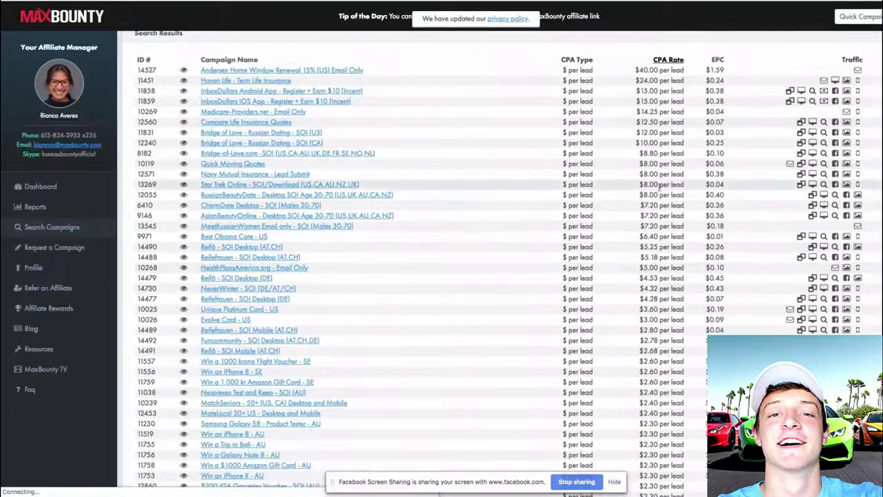
pyautogui.scroll(-3, 283, 258)
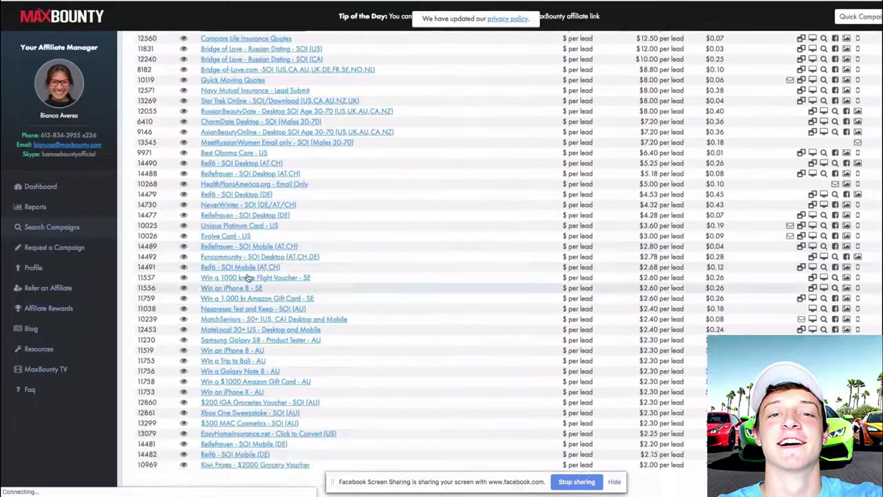
pyautogui.scroll(-2, 252, 287)
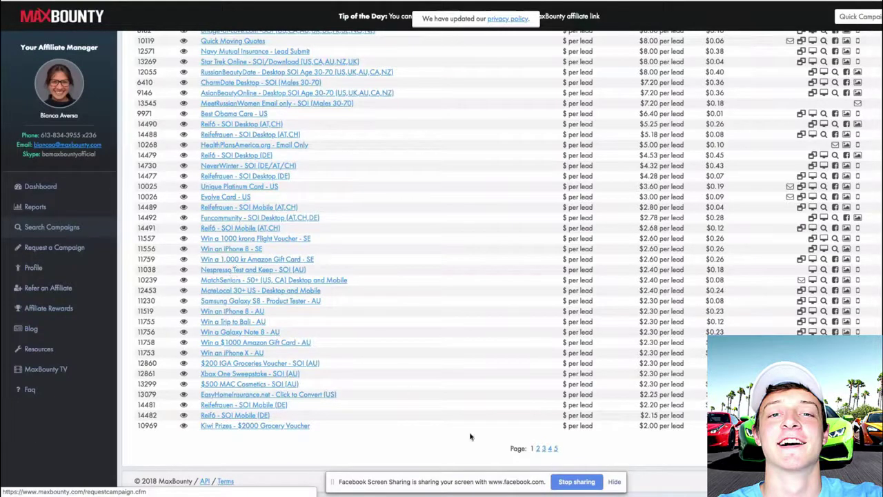
# Open the Victoria's Secret - $500 Gift Card - SOI (US) campaign from results page 2 and view its enlarged landing page image.
pyautogui.click(538, 449)
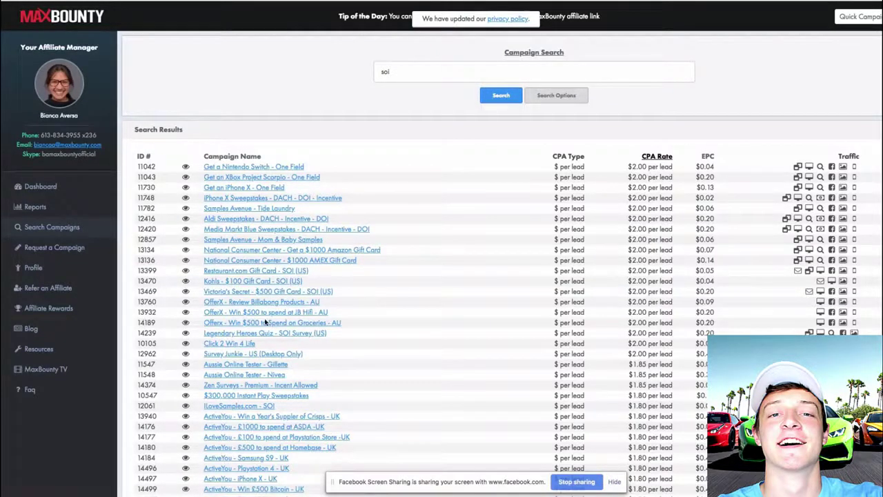
pyautogui.scroll(-2, 286, 426)
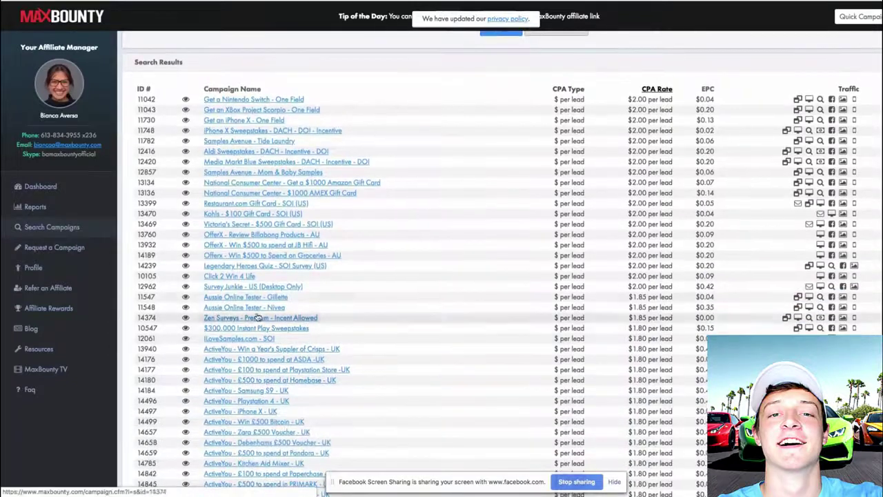
pyautogui.click(249, 227)
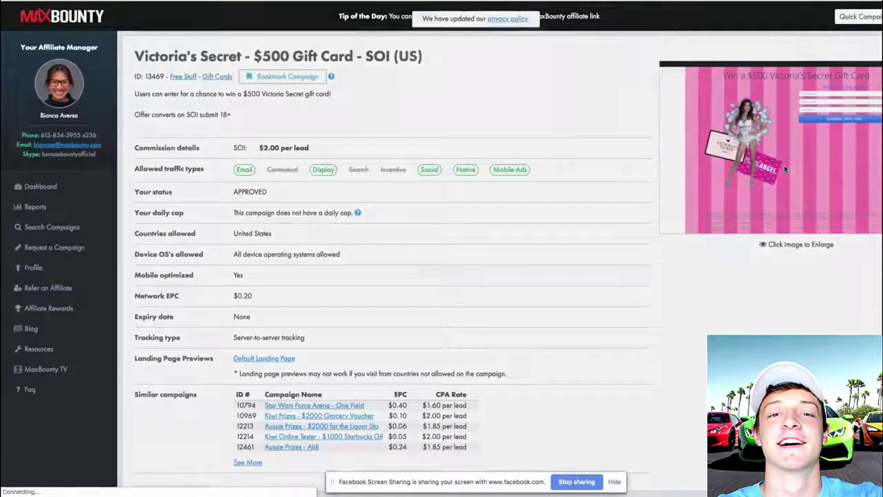
pyautogui.click(784, 169)
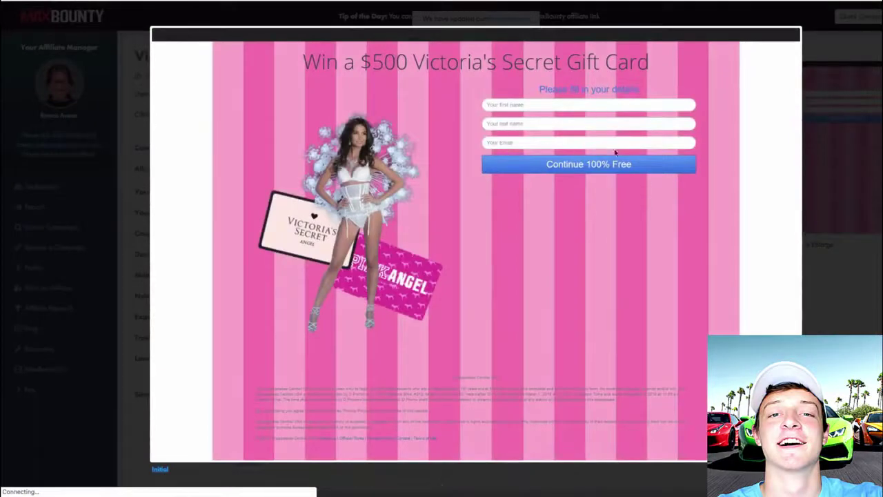
pyautogui.click(872, 115)
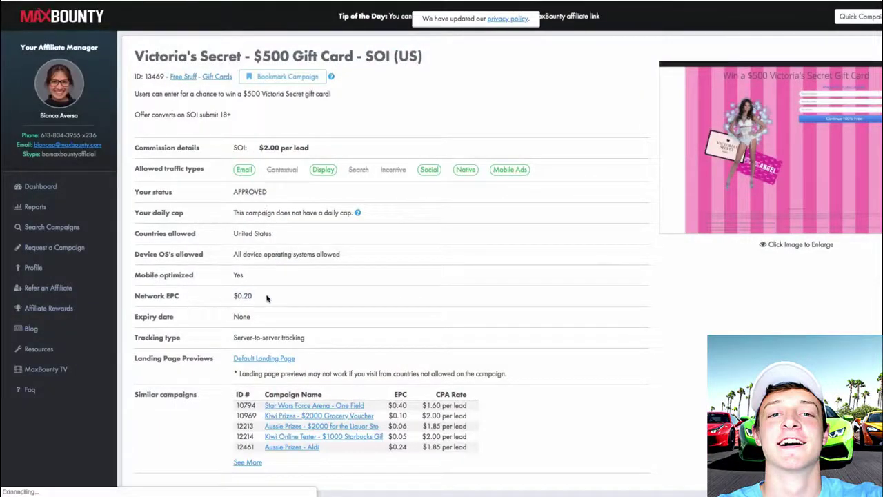
# Look over the campaign's callback settings and try the Text Links creative type in the Creatives section.
pyautogui.scroll(-3, 313, 338)
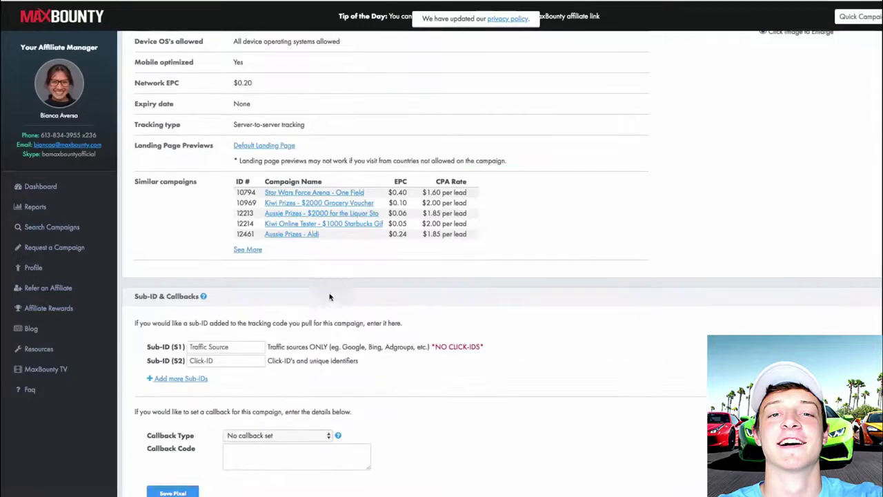
pyautogui.scroll(-2, 313, 338)
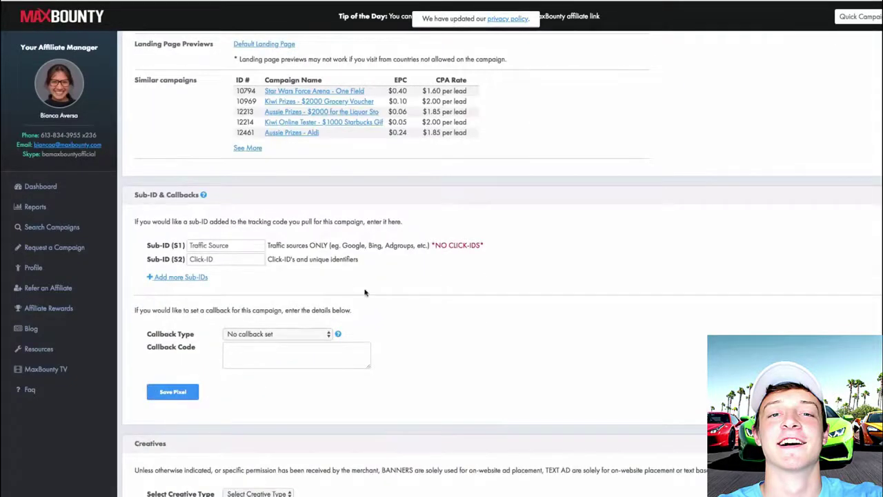
pyautogui.click(289, 335)
pyautogui.click(289, 335)
pyautogui.scroll(-2, 423, 296)
pyautogui.click(259, 414)
pyautogui.click(249, 424)
pyautogui.scroll(-1, 306, 462)
pyautogui.click(312, 417)
pyautogui.click(639, 247)
pyautogui.click(259, 362)
pyautogui.click(259, 350)
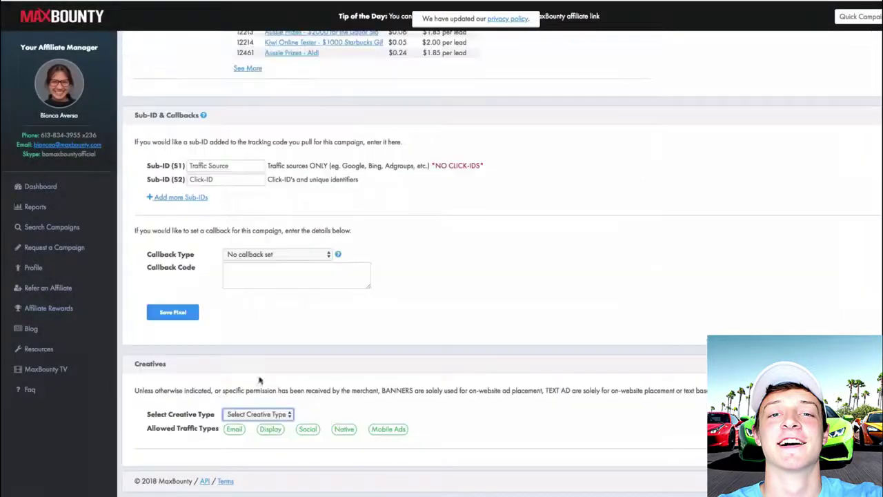
# Set the campaign's creative type to Text Links.
pyautogui.click(272, 414)
pyautogui.click(275, 424)
pyautogui.click(278, 432)
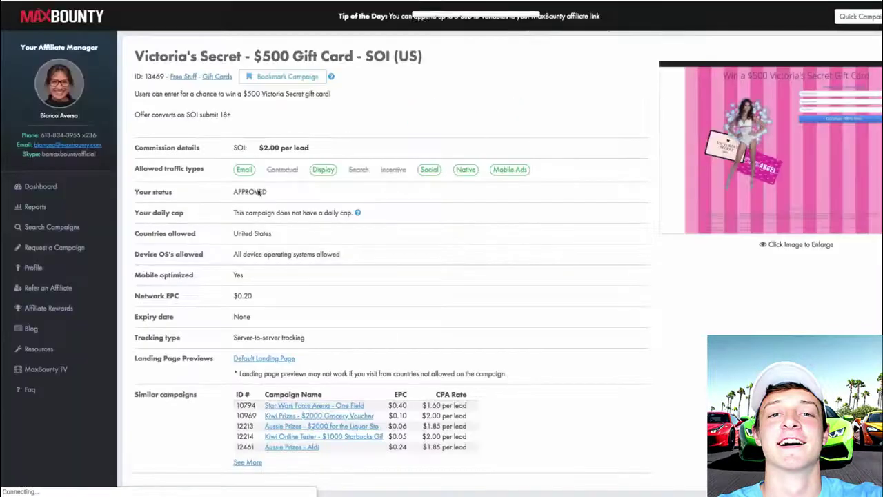
pyautogui.scroll(-4, 290, 358)
pyautogui.click(283, 376)
pyautogui.click(283, 376)
pyautogui.scroll(-3, 282, 386)
pyautogui.click(273, 419)
pyautogui.click(273, 419)
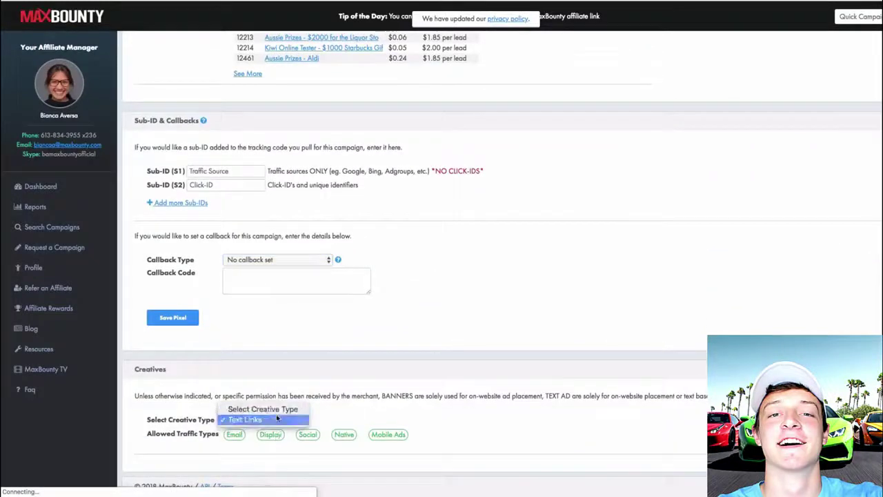
# Reselect the Text Links creative type and open the tracking code for the Victoria's Secret gift card text link.
pyautogui.scroll(-1, 317, 416)
pyautogui.click(270, 414)
pyautogui.click(270, 405)
pyautogui.click(271, 414)
pyautogui.click(271, 425)
pyautogui.scroll(-2, 365, 373)
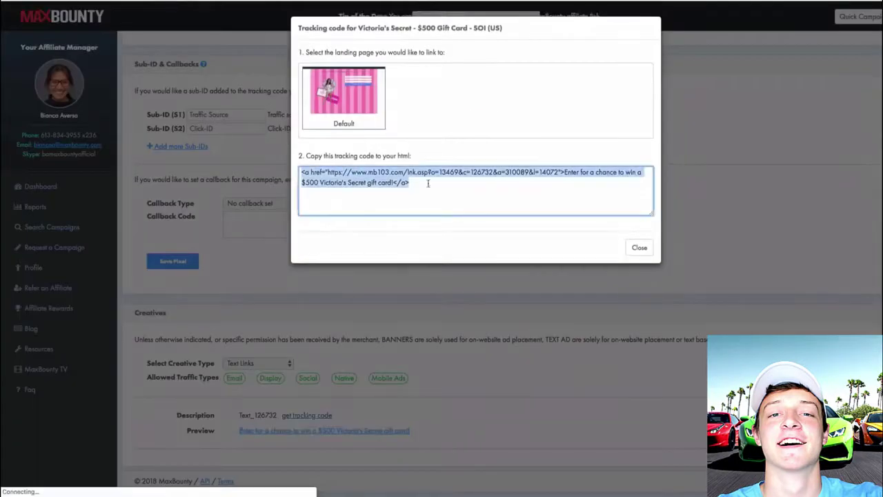
pyautogui.click(427, 184)
# Select the affiliate link URL inside the HTML tracking code, then close the tracking code window.
pyautogui.moveTo(328, 172)
pyautogui.mouseDown()
pyautogui.moveTo(539, 175)
pyautogui.moveTo(327, 173)
pyautogui.mouseUp()
pyautogui.click(552, 176)
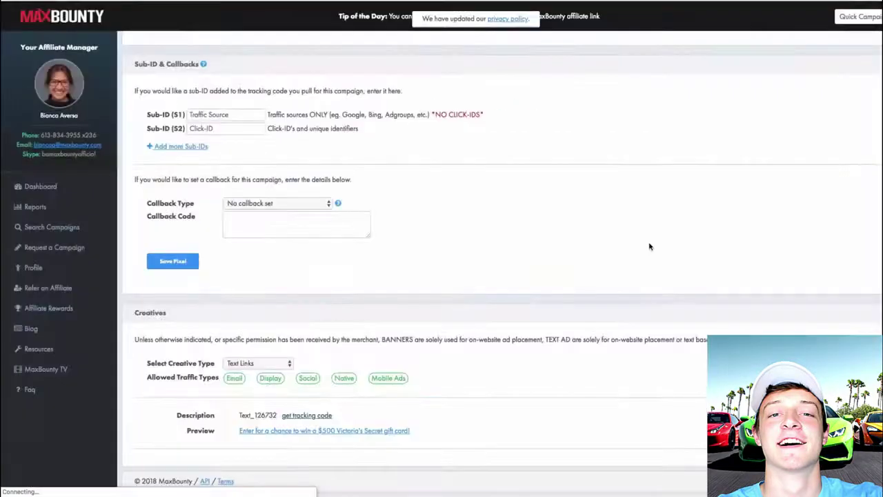
pyautogui.scroll(10, 464, 154)
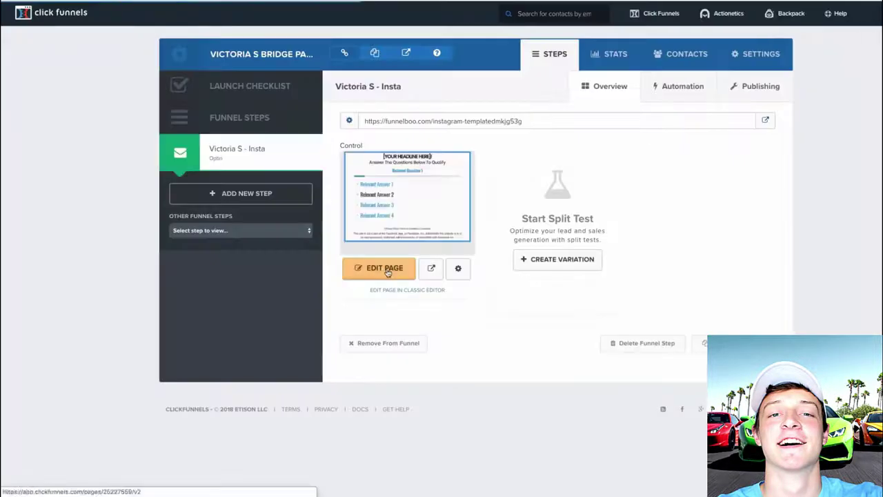
# In ClickFunnels, open the Victoria S - Insta page for editing and change the headline to "WIN A VICTORIA SECRET VOUCHER AND SHOP FOR FREE!".
pyautogui.click(385, 269)
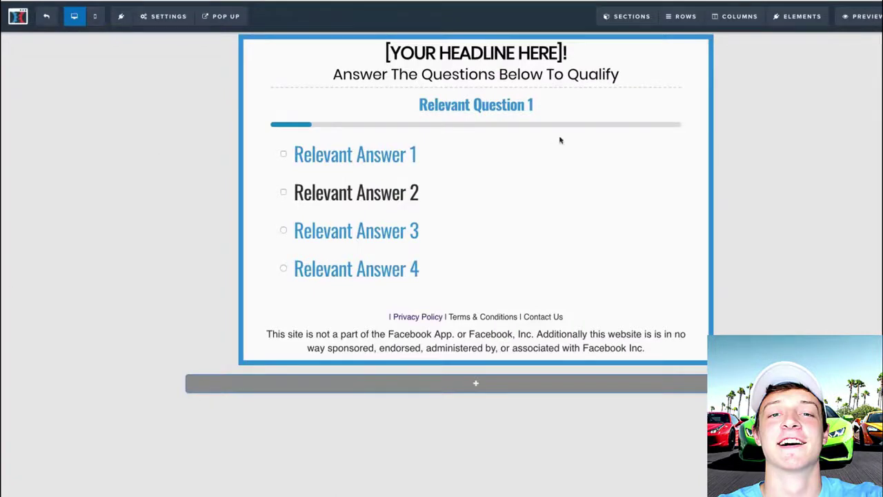
pyautogui.click(487, 53)
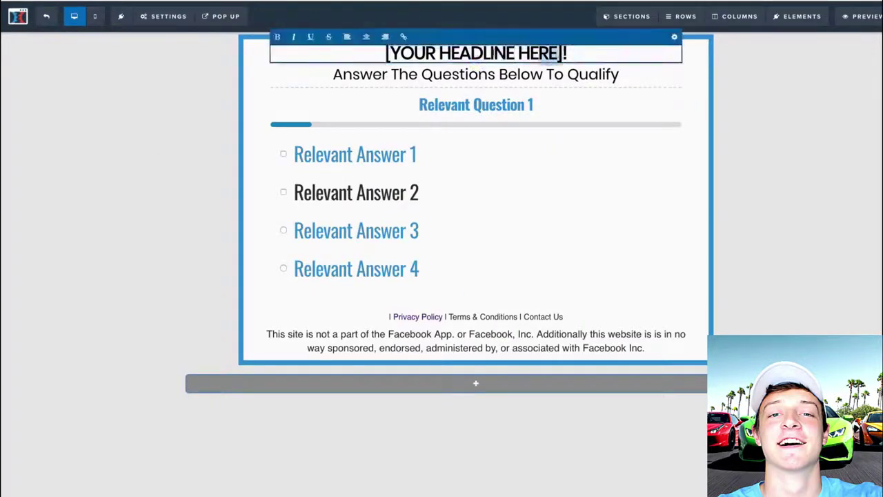
pyautogui.write('WIN A VICTORIA SECRET VOUCHER AND S!')
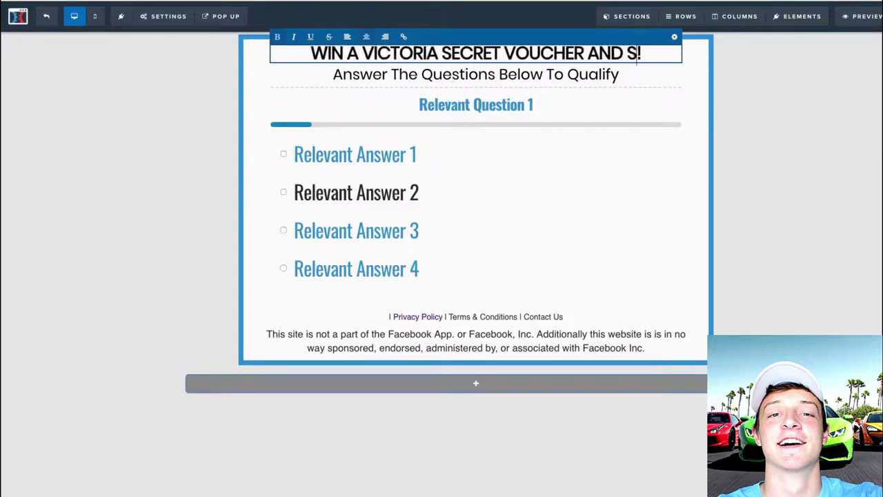
pyautogui.press('BackSpace')
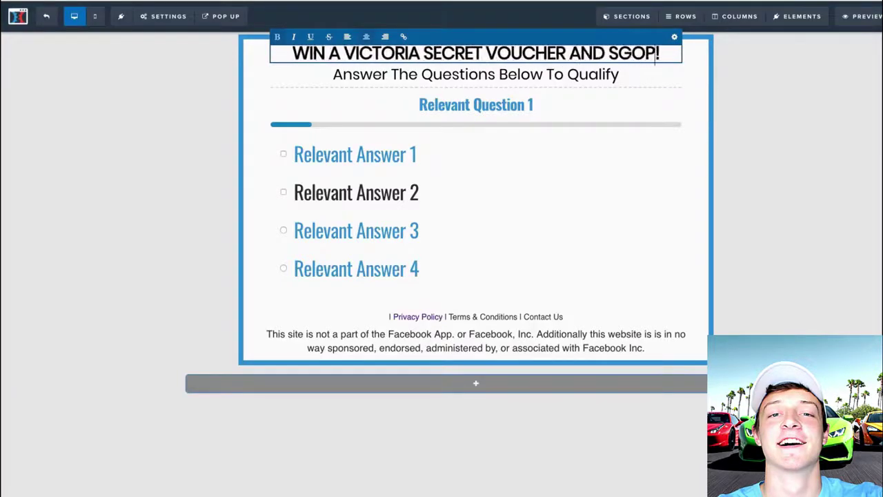
pyautogui.press('BackSpace')
pyautogui.press('BackSpace')
pyautogui.press('BackSpace')
pyautogui.write('HOP FOR FREE')
# Switch the page editor to mobile view and check the offer description on the MaxBounty campaign page.
pyautogui.click(94, 16)
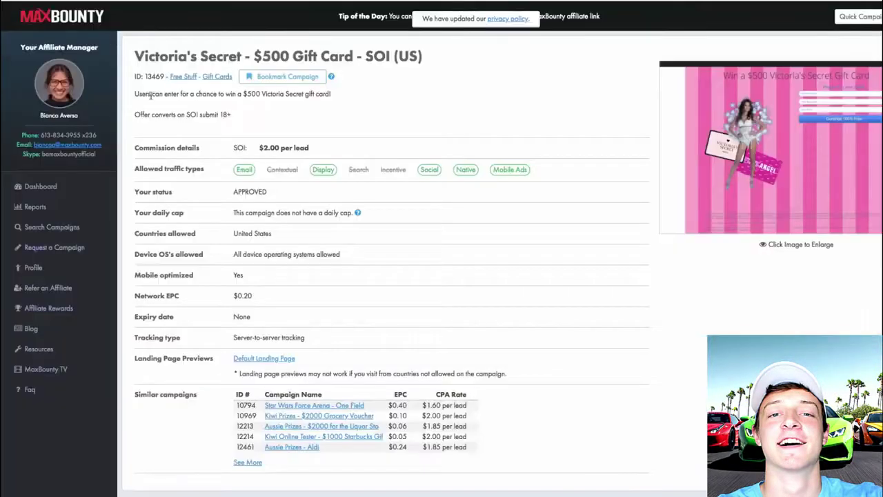
pyautogui.moveTo(151, 96); pyautogui.dragTo(232, 115)
pyautogui.click(280, 113)
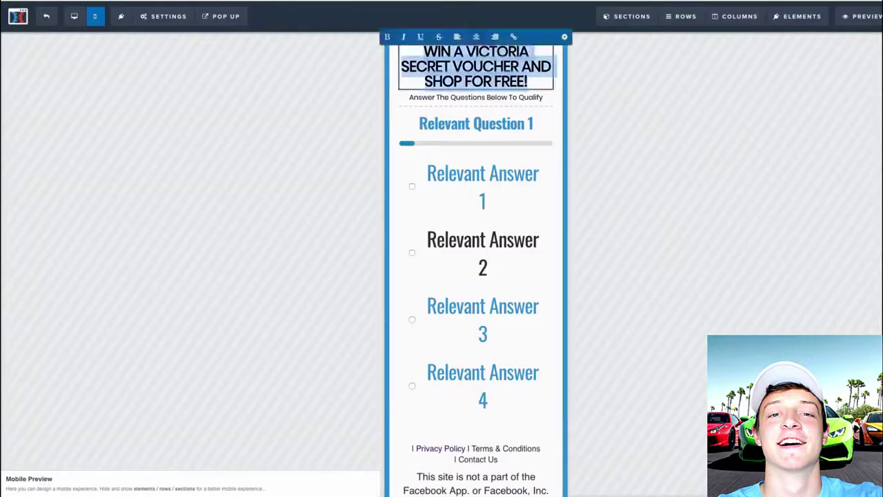
# Change the page section's border color to magenta.
pyautogui.click(560, 41)
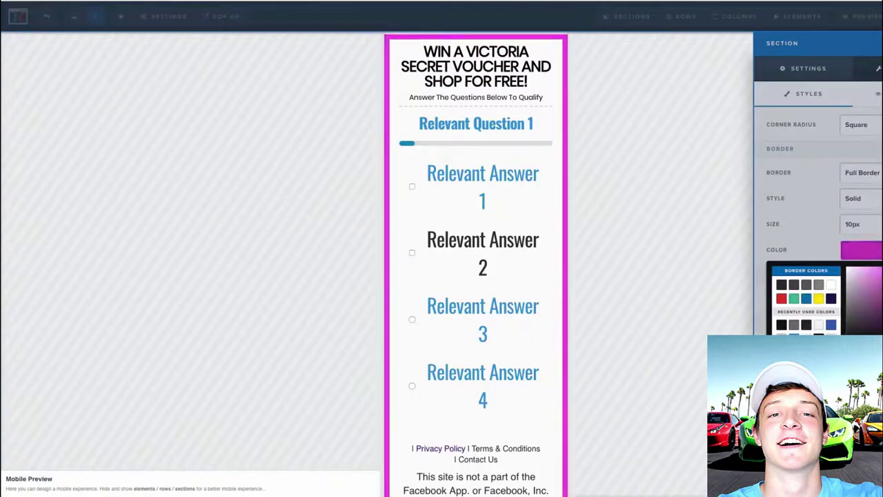
pyautogui.click(598, 165)
# Set the survey's progress bar color to Black.
pyautogui.click(470, 106)
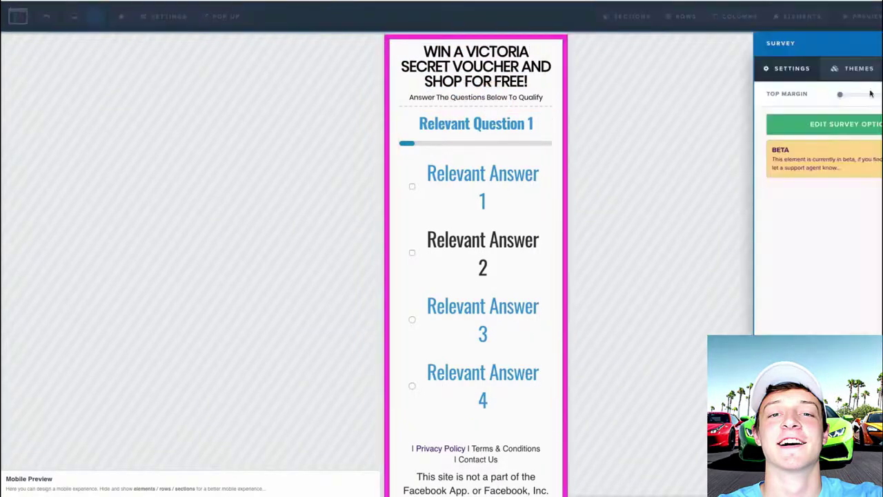
pyautogui.click(882, 69)
pyautogui.click(860, 294)
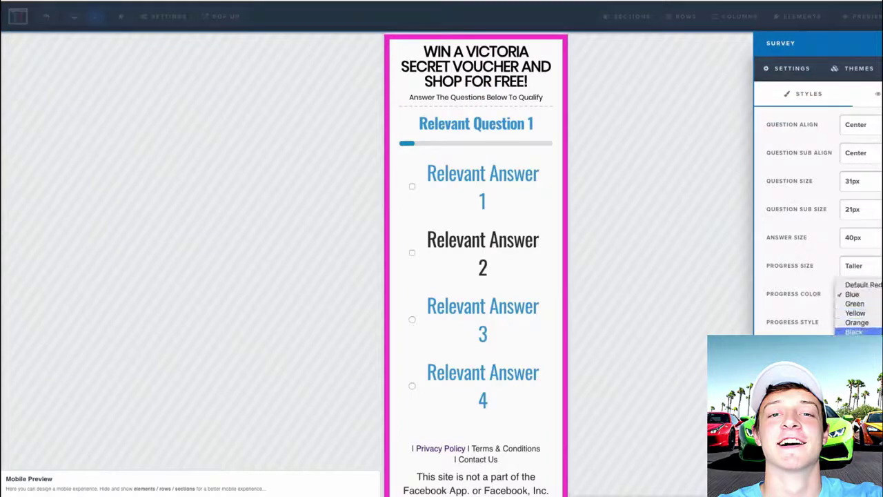
pyautogui.click(859, 330)
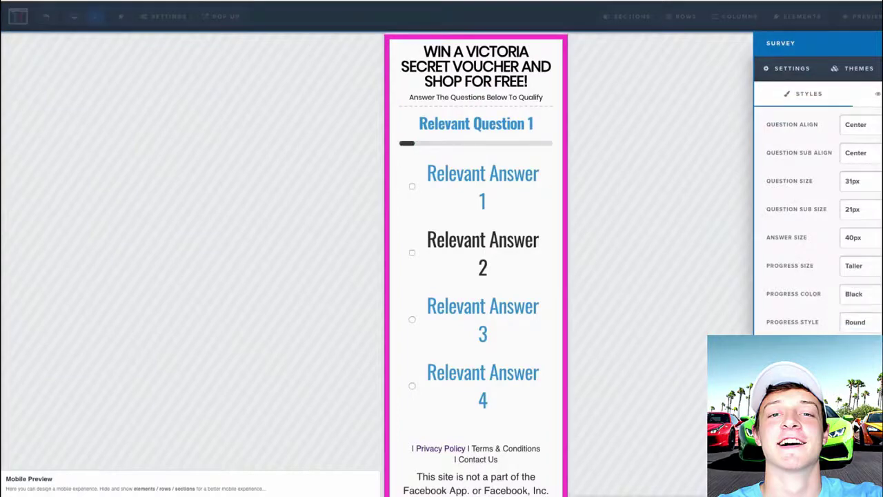
pyautogui.click(860, 294)
pyautogui.click(743, 269)
pyautogui.click(743, 269)
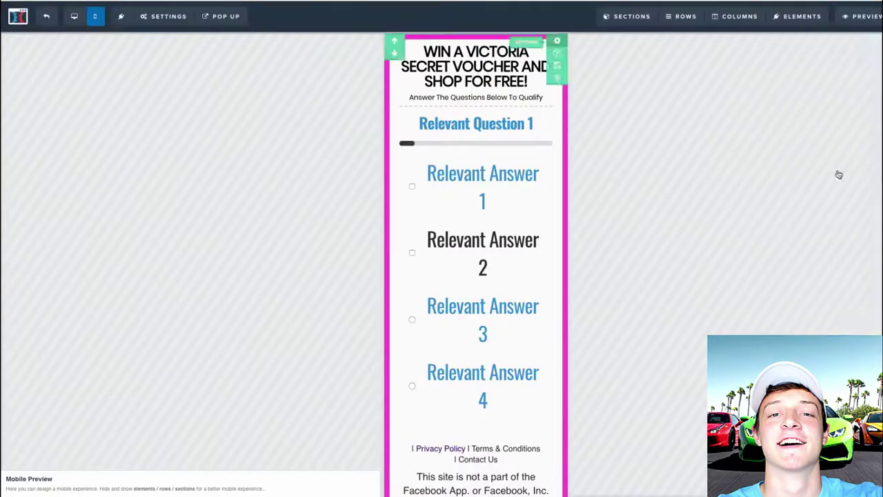
# Restore the section's border color to blue from the recently used colors.
pyautogui.click(860, 281)
pyautogui.click(814, 255)
pyautogui.click(878, 68)
pyautogui.click(860, 250)
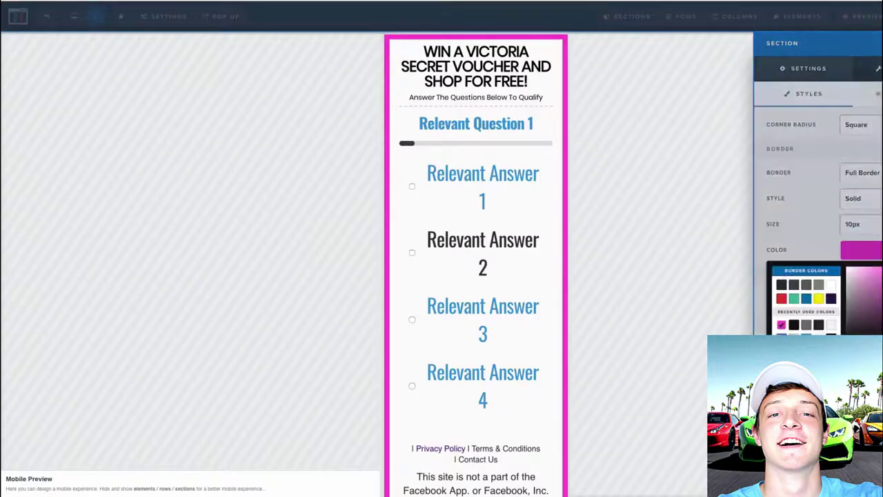
pyautogui.click(781, 337)
pyautogui.click(624, 156)
# Set the survey's progress bar color back to Blue.
pyautogui.click(470, 107)
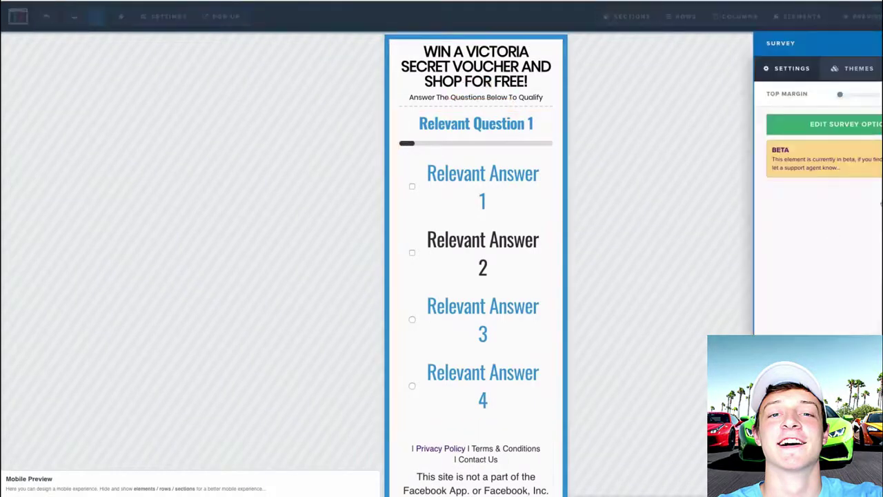
pyautogui.click(855, 293)
pyautogui.click(855, 257)
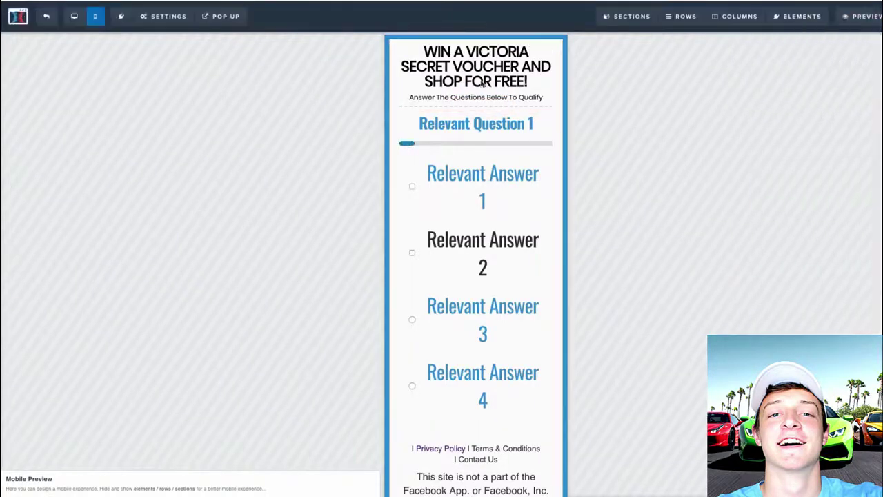
# Copy the headline text into the page's SEO title.
pyautogui.tripleClick(482, 81)
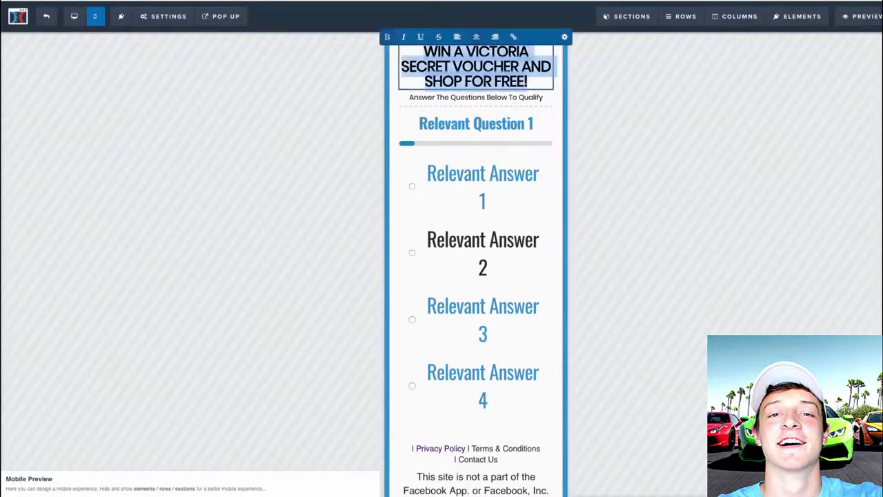
pyautogui.press('super+c')
pyautogui.click(163, 17)
pyautogui.click(166, 58)
pyautogui.tripleClick(819, 89)
pyautogui.press('super+v')
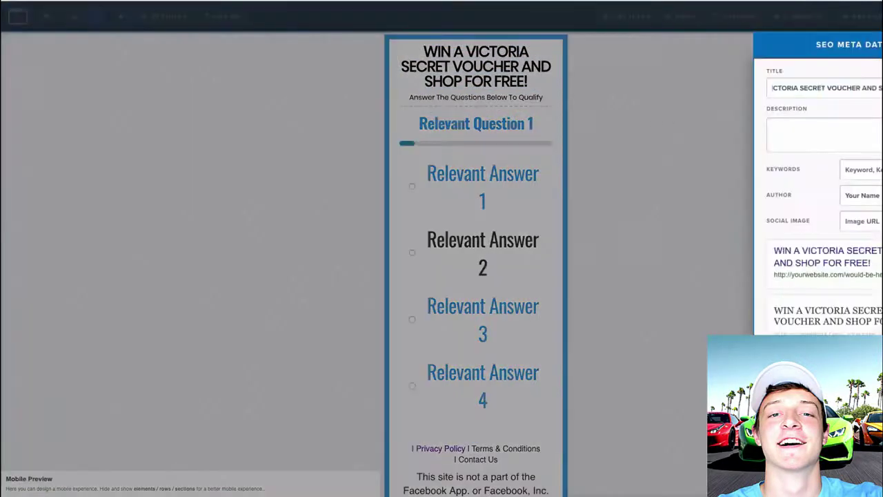
pyautogui.click(693, 211)
# Open the footer text block and examine the link settings of its Privacy Policy text.
pyautogui.scroll(-2, 497, 365)
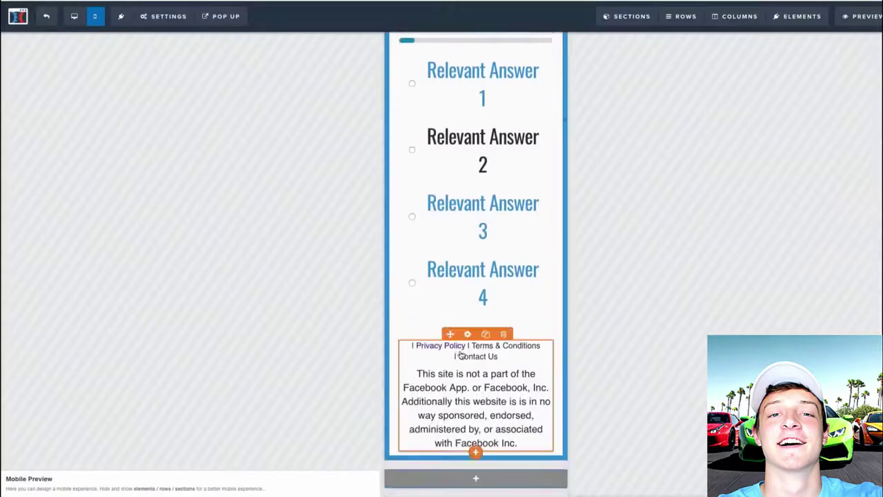
pyautogui.doubleClick(461, 354)
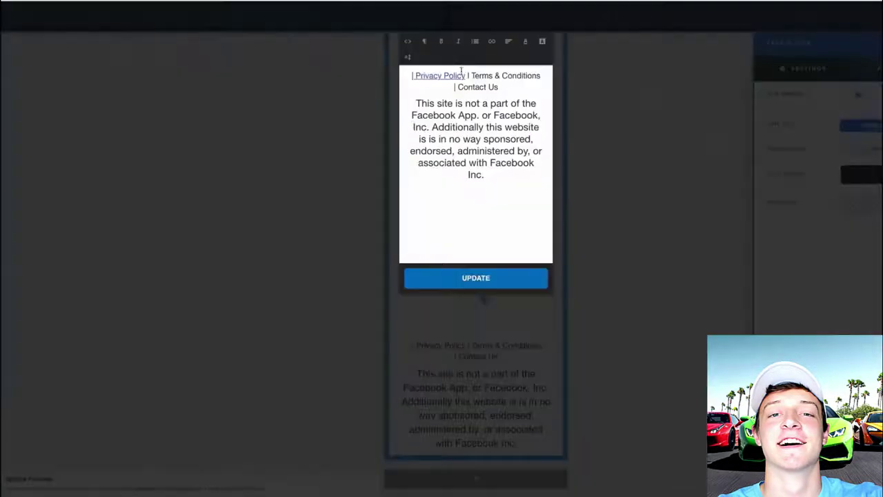
pyautogui.click(454, 75)
pyautogui.click(491, 41)
pyautogui.click(502, 60)
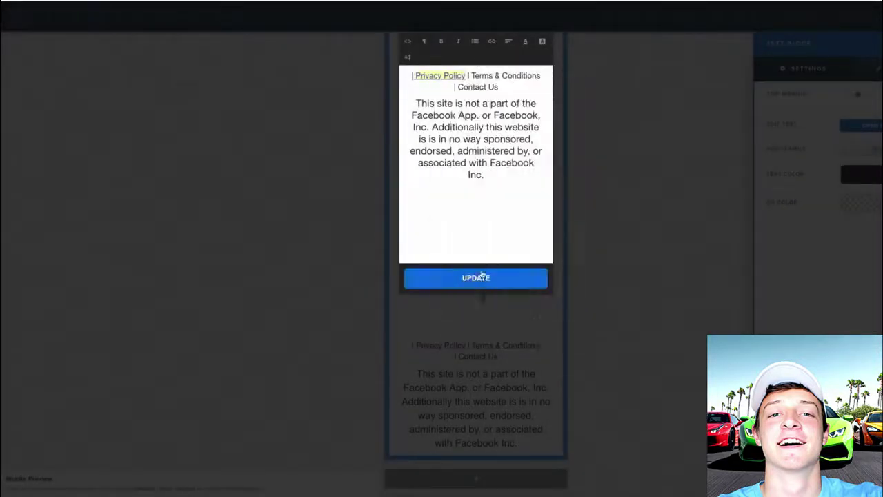
pyautogui.click(491, 41)
pyautogui.click(501, 61)
pyautogui.click(360, 279)
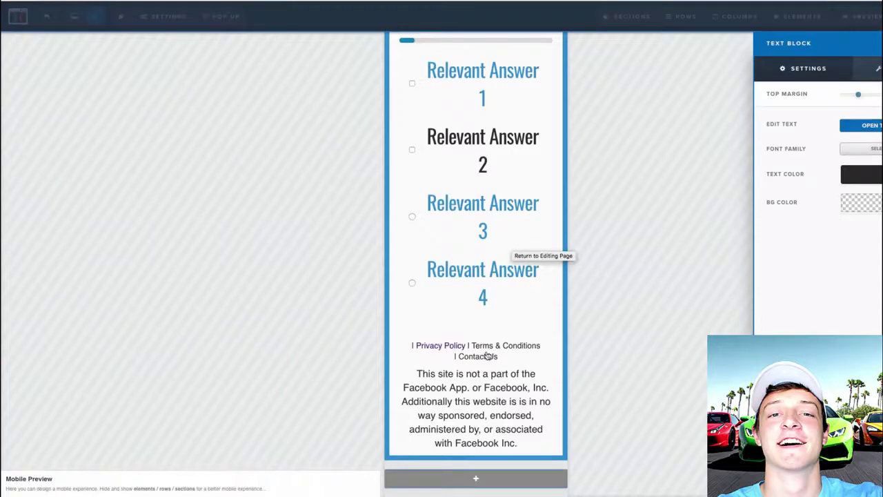
pyautogui.click(647, 300)
# Set the survey's first question to "How Did You Hear About This Offer?" with the answers Instagram, Facebook, Snapchat and Other.
pyautogui.scroll(2, 492, 428)
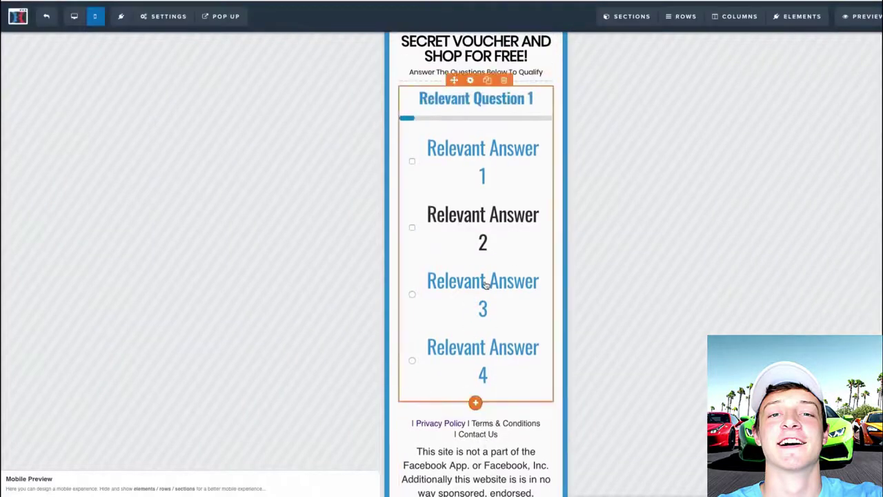
pyautogui.click(515, 209)
pyautogui.click(821, 124)
pyautogui.click(207, 133)
pyautogui.tripleClick(210, 141)
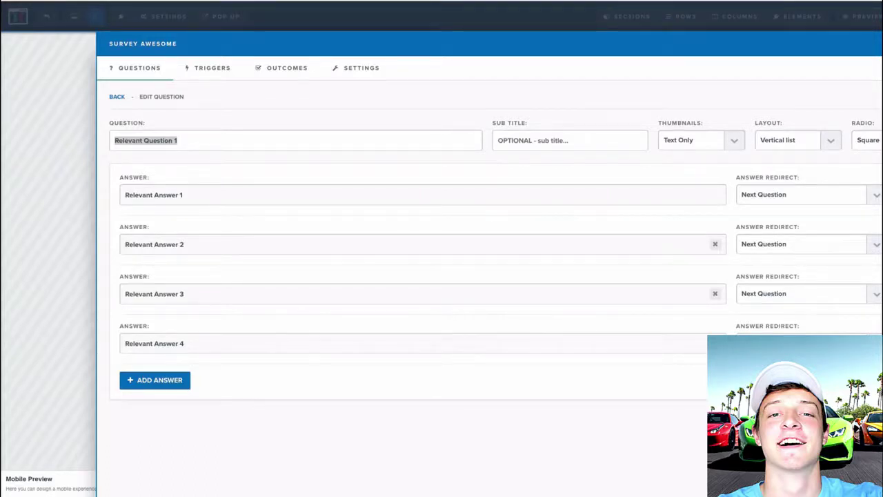
pyautogui.write('How Did You Hear About This Offer?')
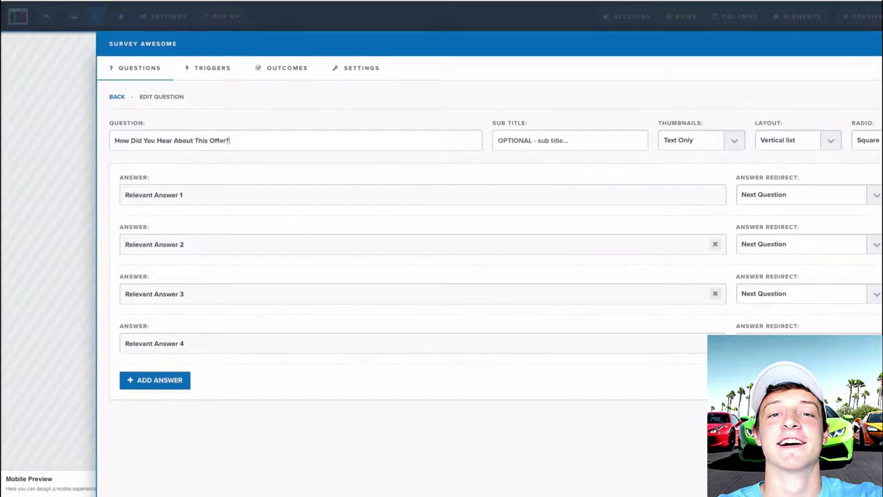
pyautogui.tripleClick(168, 193)
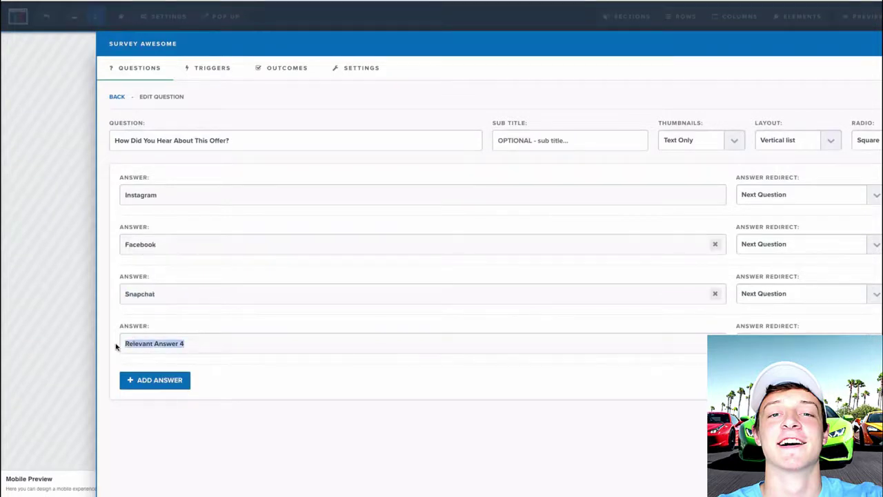
pyautogui.click(131, 100)
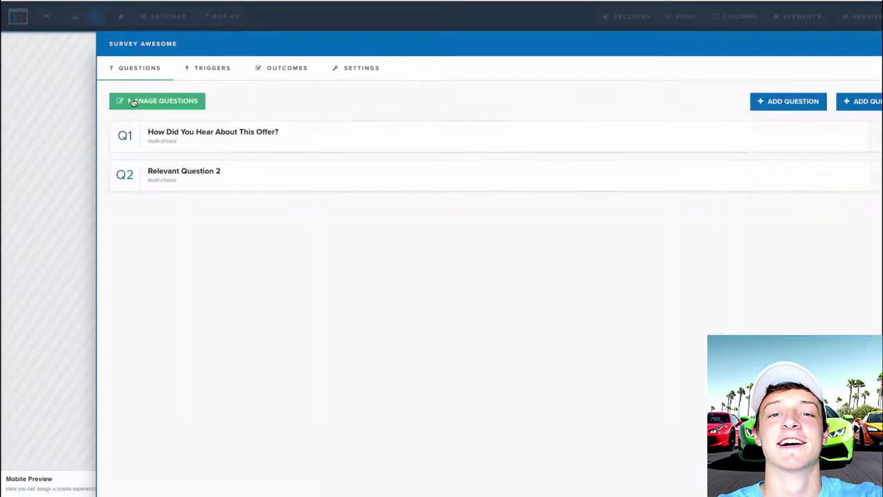
# Change the second survey question to "Where Are You From?" with answers including United States, Canada and United Kingdom.
pyautogui.click(195, 170)
pyautogui.tripleClick(211, 144)
pyautogui.write('Where Are')
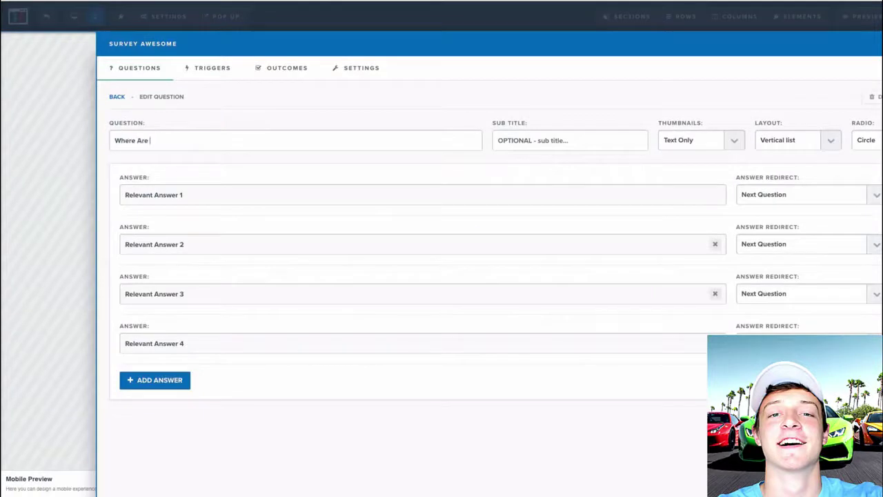
pyautogui.write('Y')
pyautogui.tripleClick(179, 243)
pyautogui.write('Canada')
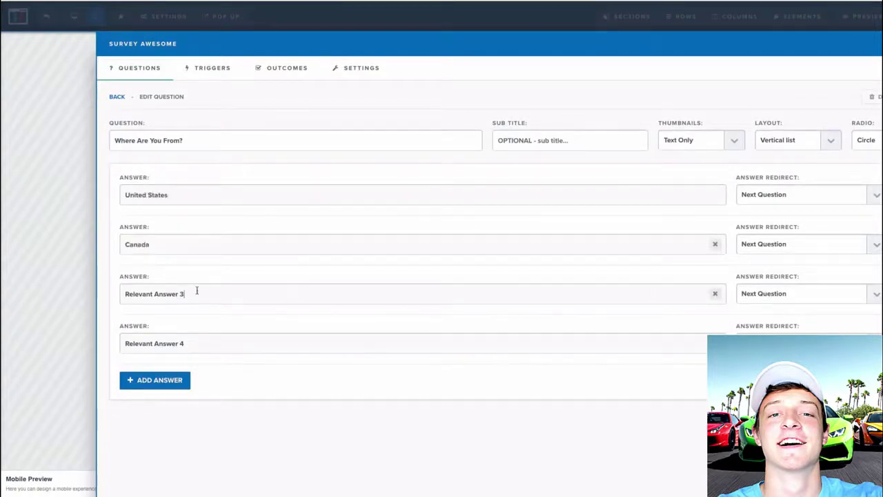
pyautogui.tripleClick(197, 293)
pyautogui.write('United Kingdom')
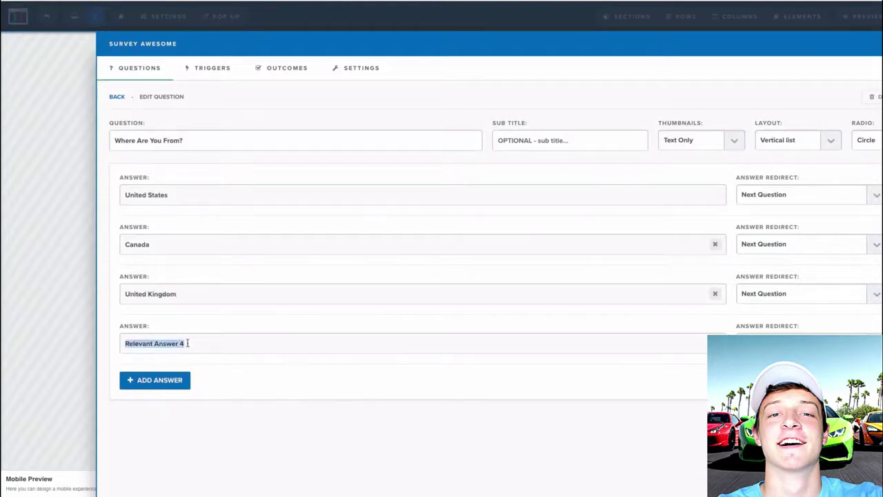
pyautogui.click(117, 96)
# Open the survey's default outcome, then copy the tracking URL of the Victoria's Secret $500 gift card text link from MaxBounty.
pyautogui.click(292, 69)
pyautogui.click(192, 136)
pyautogui.click(632, 276)
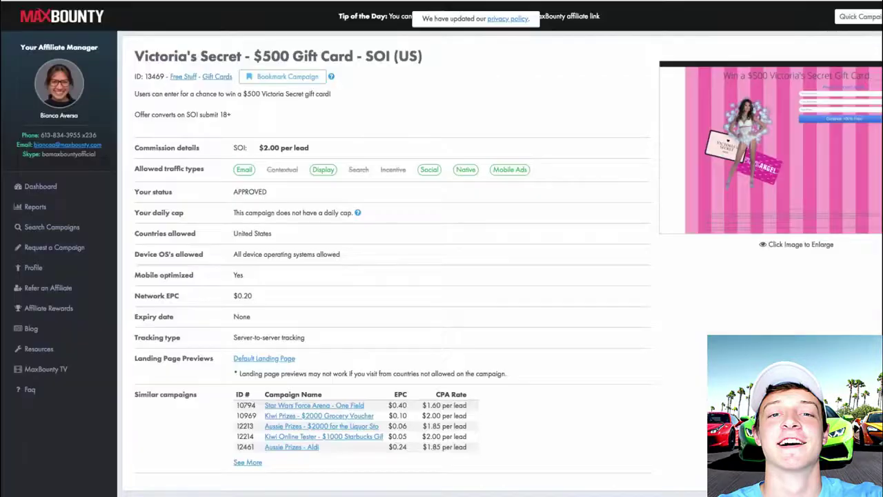
pyautogui.scroll(-10, 256, 320)
pyautogui.click(308, 417)
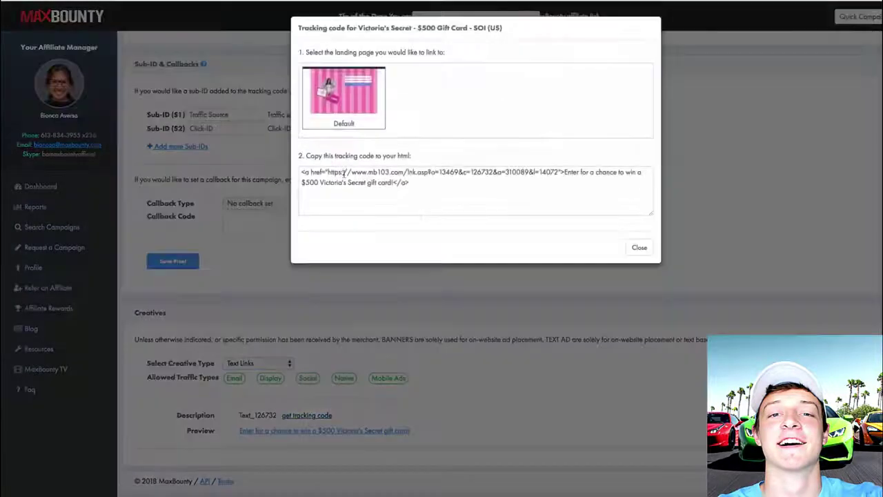
pyautogui.moveTo(328, 172); pyautogui.dragTo(559, 171)
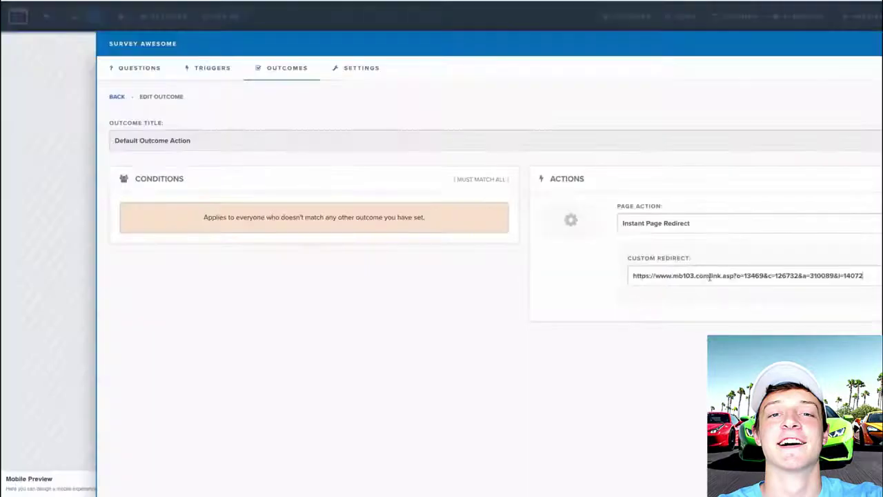
# Enter the copied tracking URL as the custom redirect of the Default Outcome Action.
pyautogui.moveTo(633, 275); pyautogui.dragTo(862, 276)
pyautogui.click(874, 277)
pyautogui.moveTo(717, 277); pyautogui.dragTo(632, 275)
pyautogui.click(672, 276)
pyautogui.click(121, 96)
# Return to the overview of the Victoria S - Insta funnel step and reopen its page in the editor.
pyautogui.click(173, 98)
pyautogui.click(729, 98)
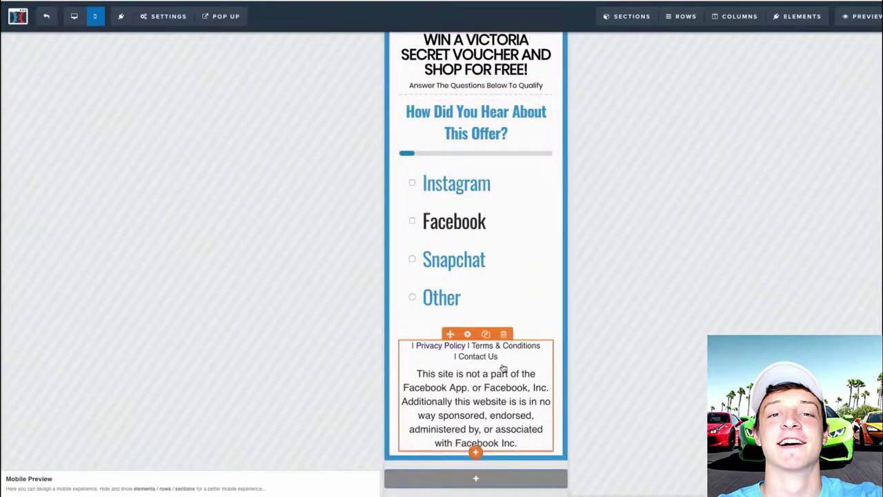
pyautogui.click(46, 16)
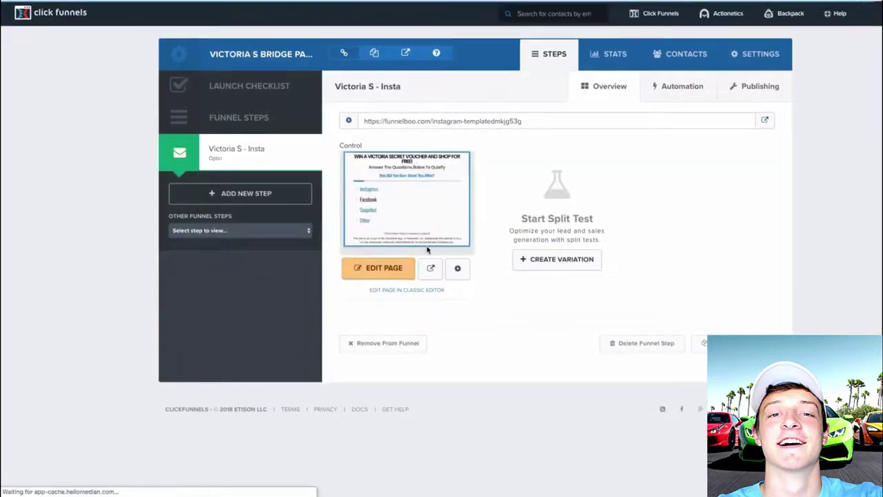
pyautogui.click(427, 250)
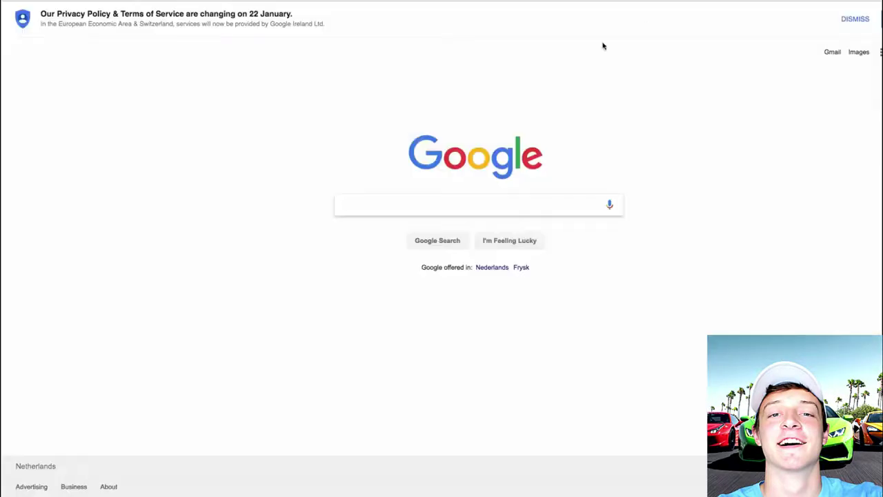
# Search Google Images for "victoria secret" and look through the results for a background picture.
pyautogui.write('victoria secret')
pyautogui.press('Return')
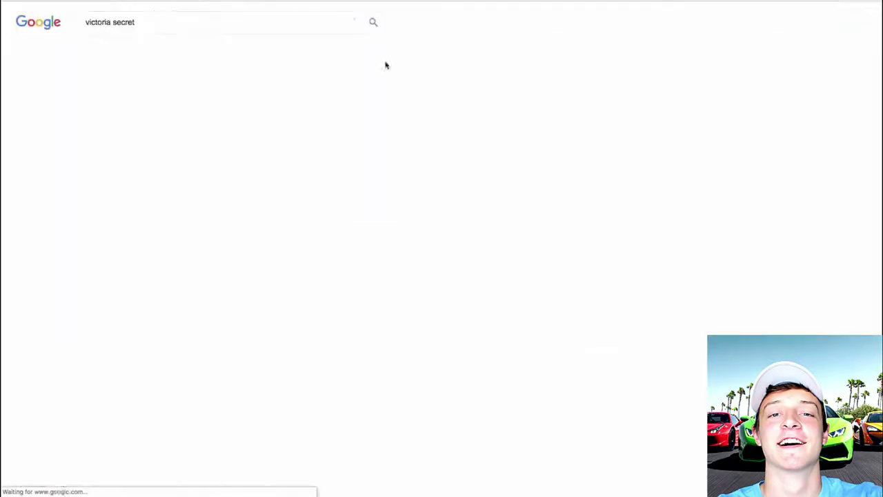
pyautogui.click(121, 55)
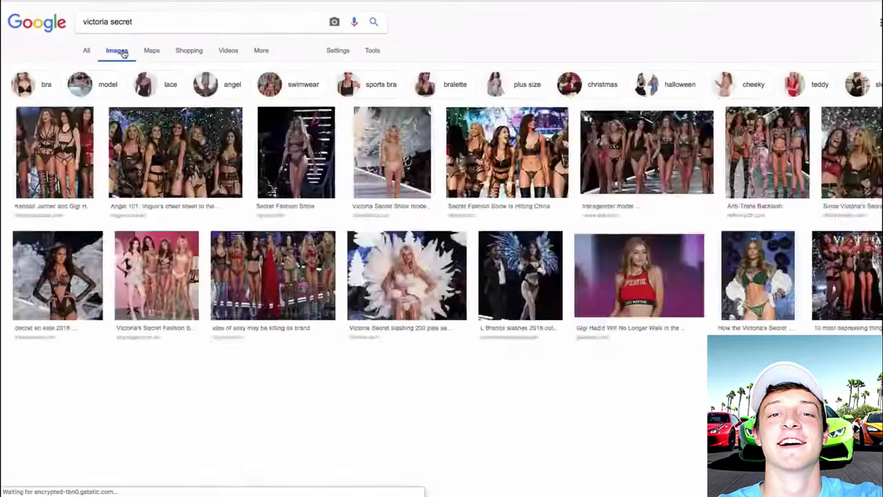
pyautogui.scroll(-5, 312, 215)
pyautogui.scroll(-2, 311, 216)
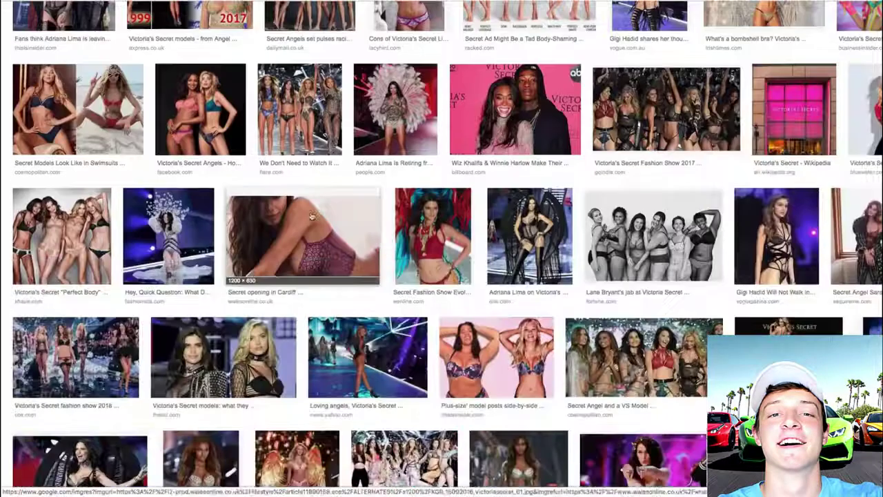
pyautogui.scroll(10, 312, 216)
# Search Google Images for "victoria secret logo" and download the pink striped logo image victorias-secret.jpg.
pyautogui.click(145, 21)
pyautogui.click(114, 35)
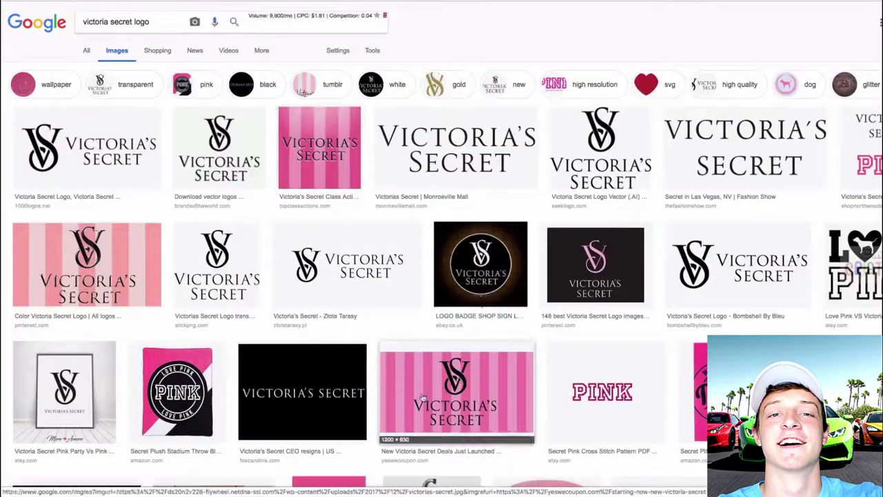
pyautogui.scroll(-5, 328, 338)
pyautogui.scroll(-3, 328, 337)
pyautogui.scroll(8, 463, 342)
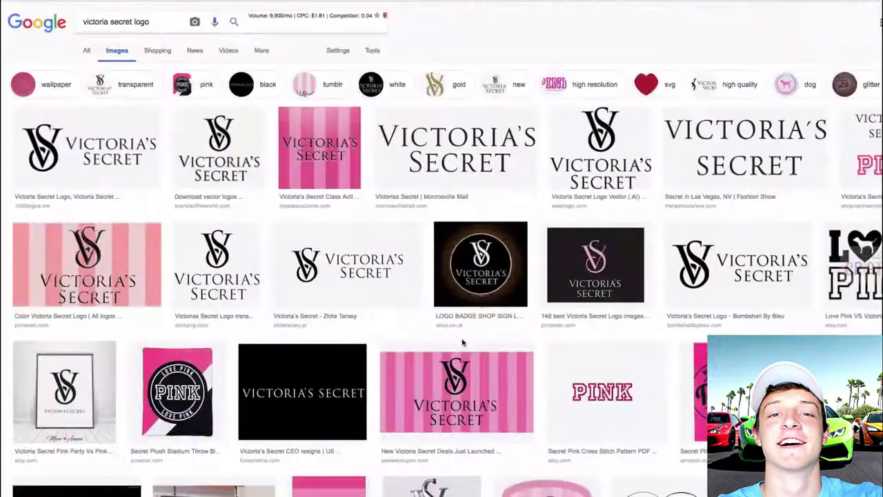
pyautogui.click(456, 397)
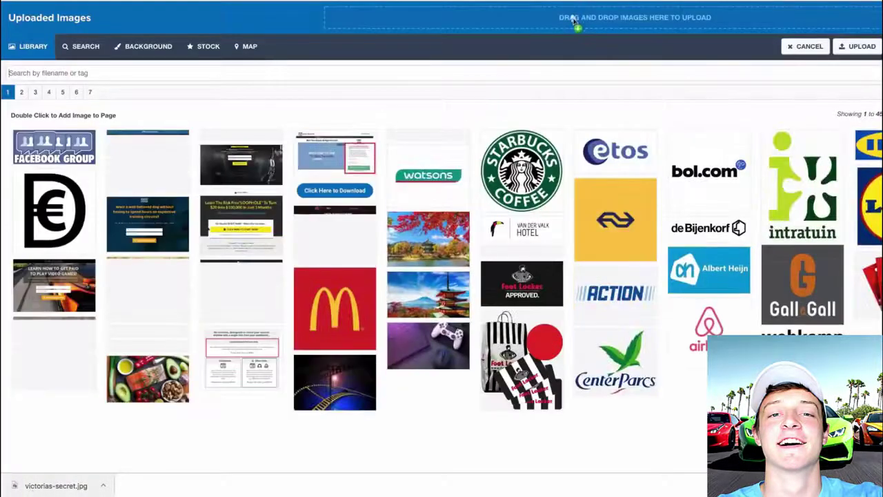
# Upload victorias-secret.jpg to the image library and use it as the page background, checking the desktop and mobile views.
pyautogui.moveTo(573, 19); pyautogui.dragTo(574, 21)
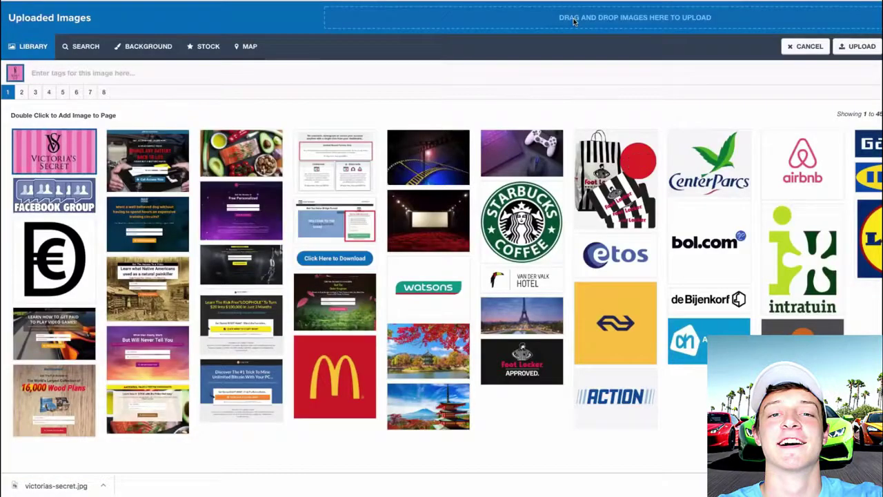
pyautogui.doubleClick(72, 149)
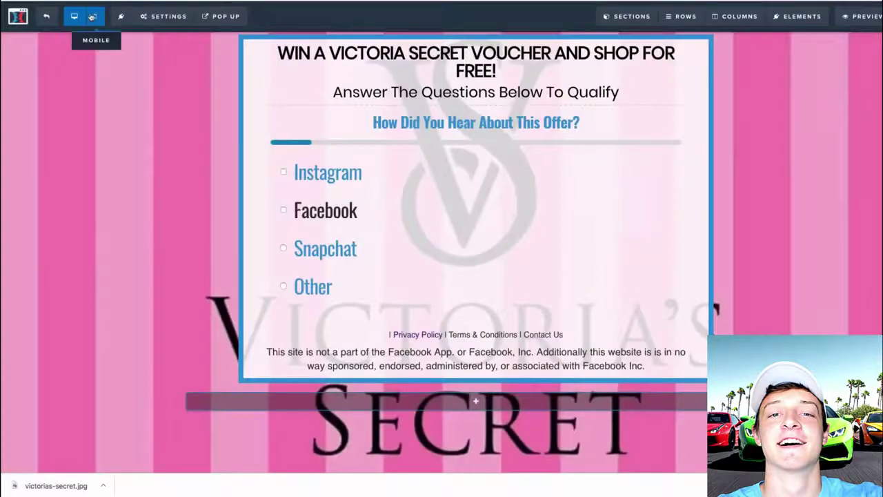
pyautogui.click(94, 16)
pyautogui.click(74, 16)
pyautogui.click(94, 16)
# Set the page background's image position to Repeat and check it in desktop view.
pyautogui.click(164, 16)
pyautogui.click(169, 117)
pyautogui.click(859, 104)
pyautogui.click(853, 133)
pyautogui.click(222, 109)
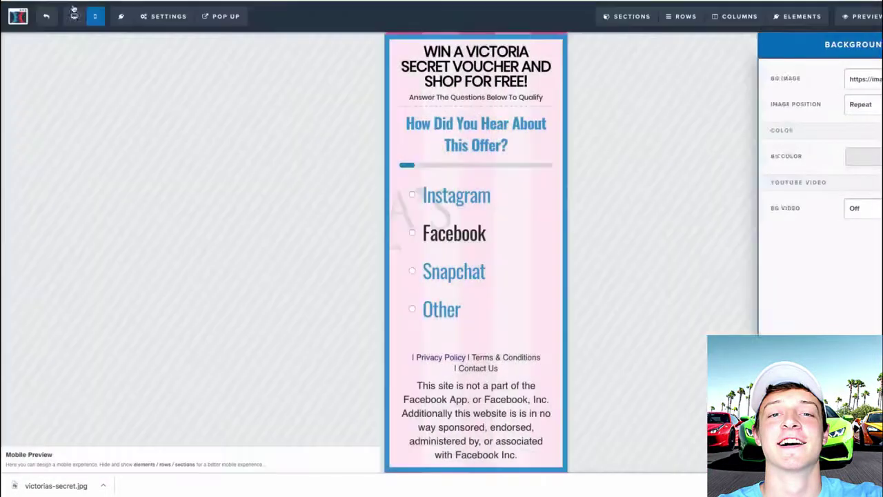
pyautogui.click(74, 16)
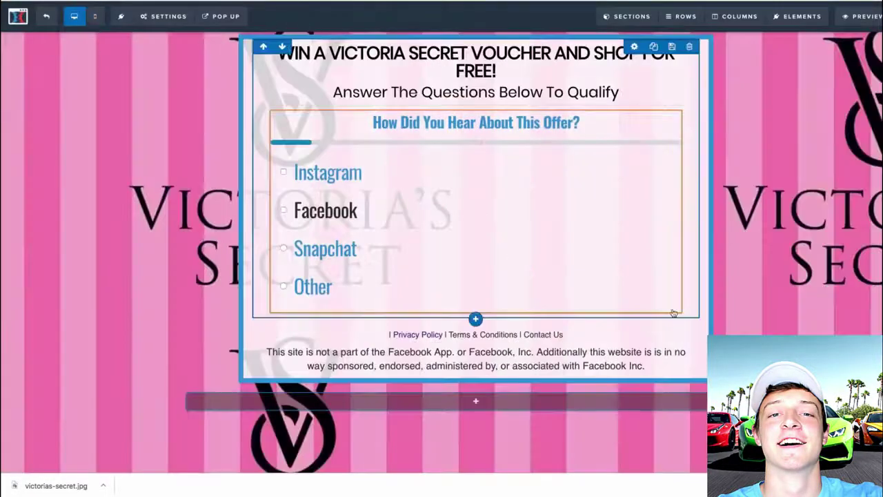
# Change the background image position so the image fills the page instead of repeating, and check both device views.
pyautogui.click(94, 16)
pyautogui.click(181, 20)
pyautogui.click(178, 118)
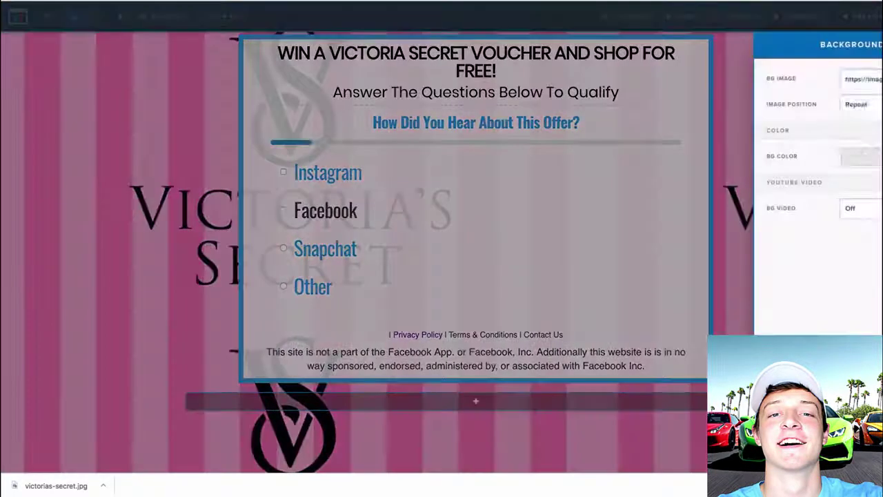
pyautogui.click(859, 104)
pyautogui.click(858, 79)
pyautogui.click(662, 100)
pyautogui.click(94, 16)
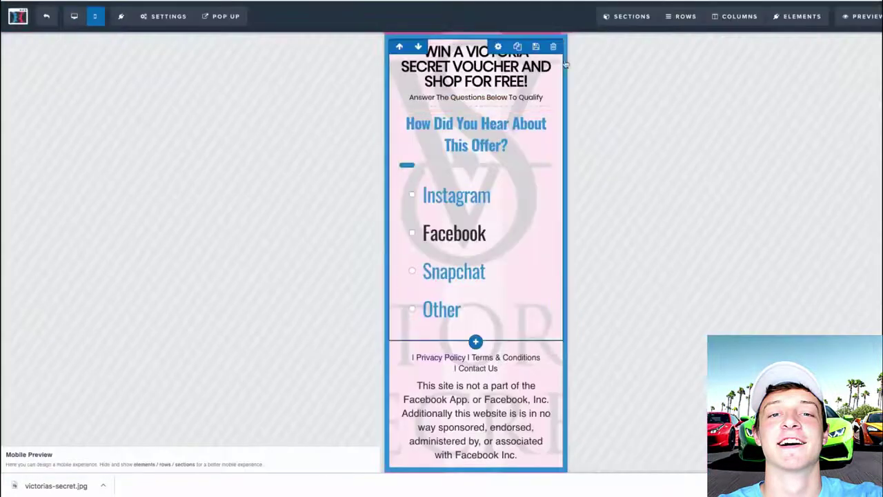
pyautogui.click(74, 16)
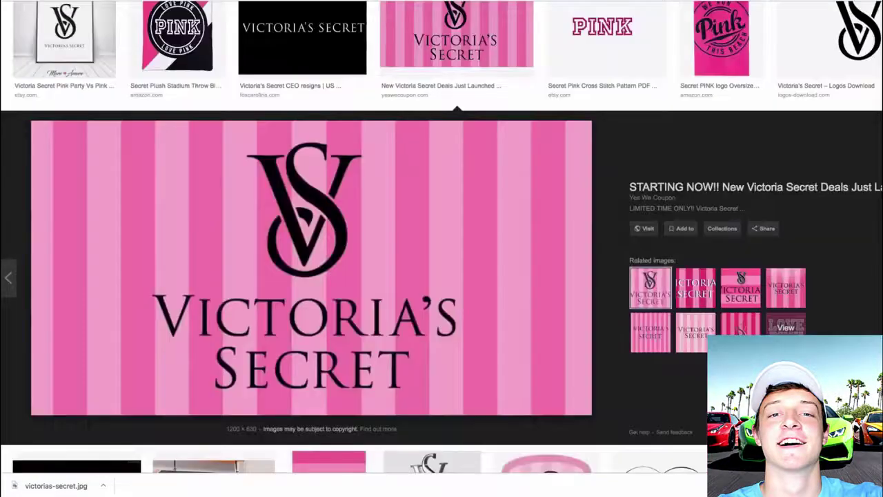
# Find a plain pink striped background without a logo through the Google image results and save it to the computer.
pyautogui.scroll(3, 584, 196)
pyautogui.scroll(3, 584, 197)
pyautogui.scroll(-10, 305, 177)
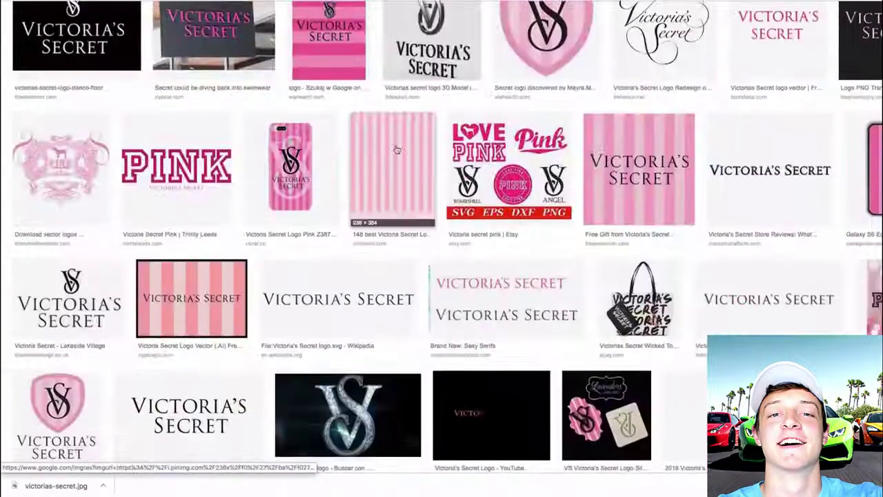
pyautogui.click(396, 150)
pyautogui.click(650, 332)
pyautogui.rightClick(309, 263)
pyautogui.click(338, 338)
pyautogui.click(540, 54)
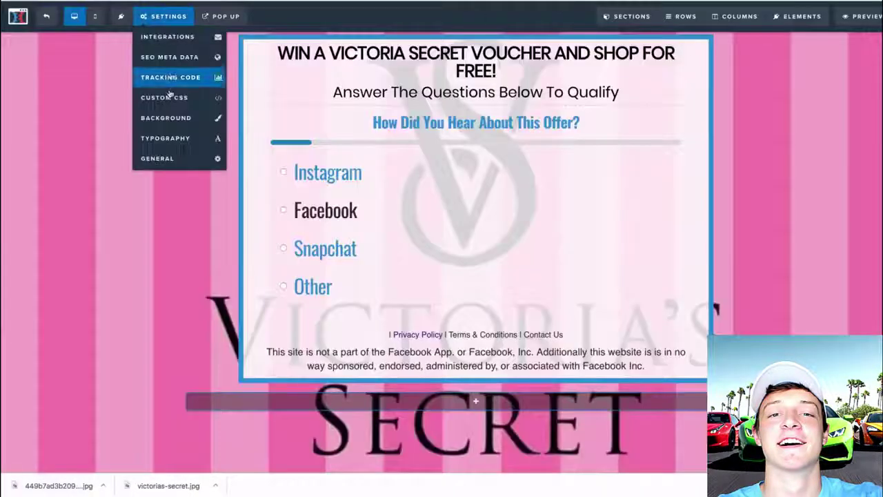
# Upload the downloaded pink striped image as the page background, check it in mobile view, and leave the editor.
pyautogui.click(172, 116)
pyautogui.click(808, 78)
pyautogui.moveTo(373, 23); pyautogui.dragTo(594, 31)
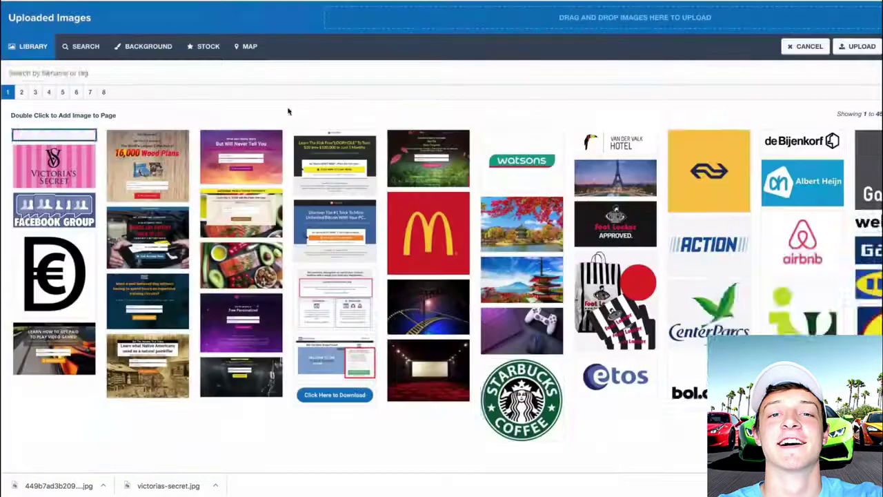
pyautogui.doubleClick(56, 158)
pyautogui.click(93, 17)
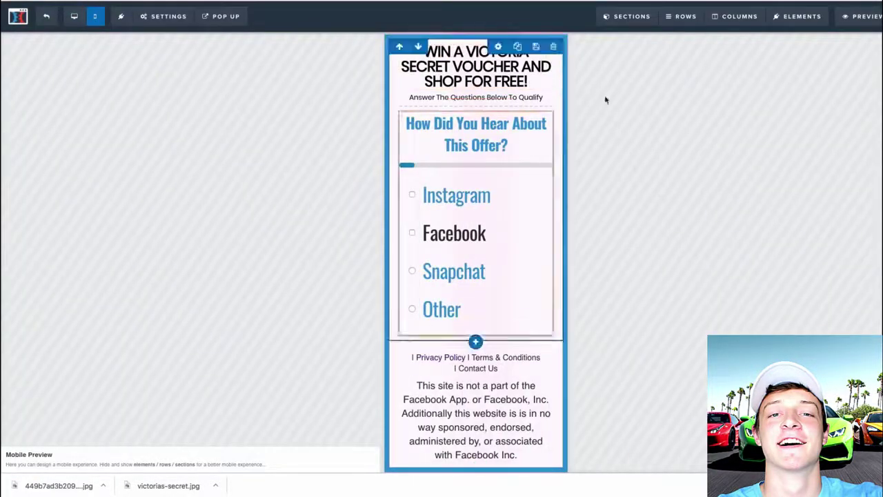
pyautogui.click(46, 17)
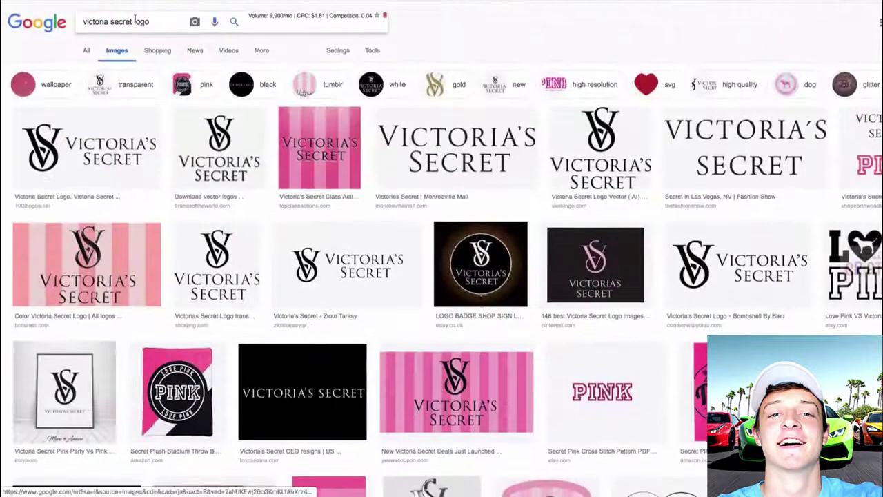
# Shorten the Google Images search to "victoria secret" and run it.
pyautogui.press('BackSpace')
pyautogui.press('BackSpace')
pyautogui.press('BackSpace')
pyautogui.press('BackSpace')
pyautogui.press('BackSpace')
pyautogui.press('Return')
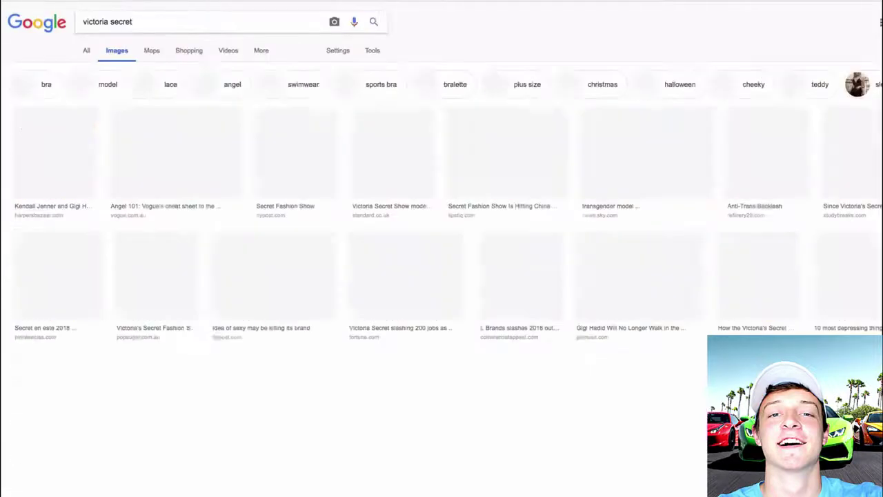
# Browse the Google image results for a Victoria's Secret model photo and preview a runway picture.
pyautogui.scroll(-12, 429, 312)
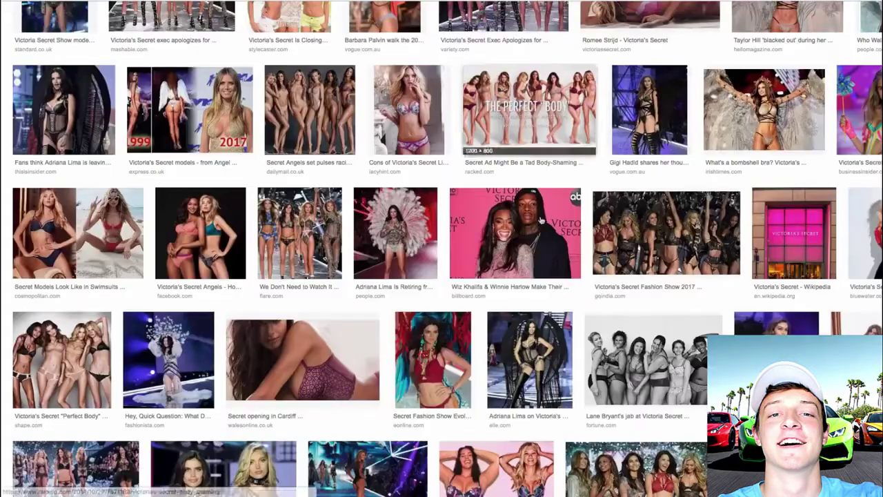
pyautogui.click(866, 232)
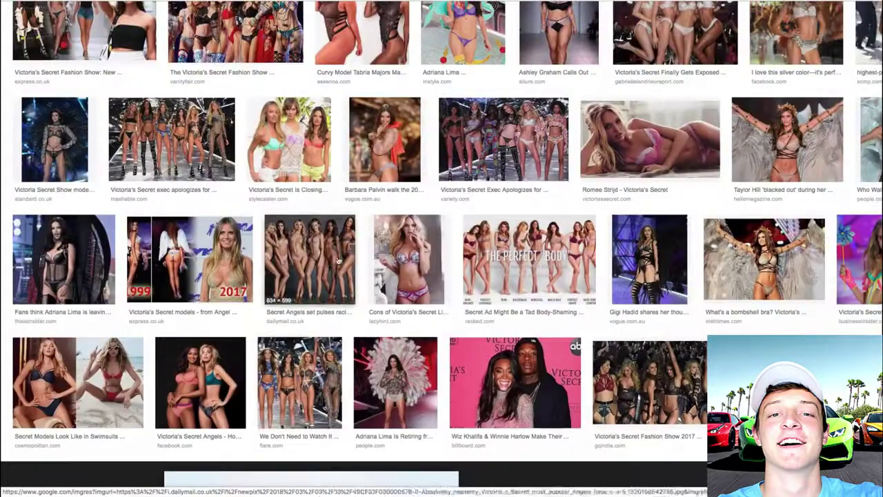
pyautogui.click(798, 138)
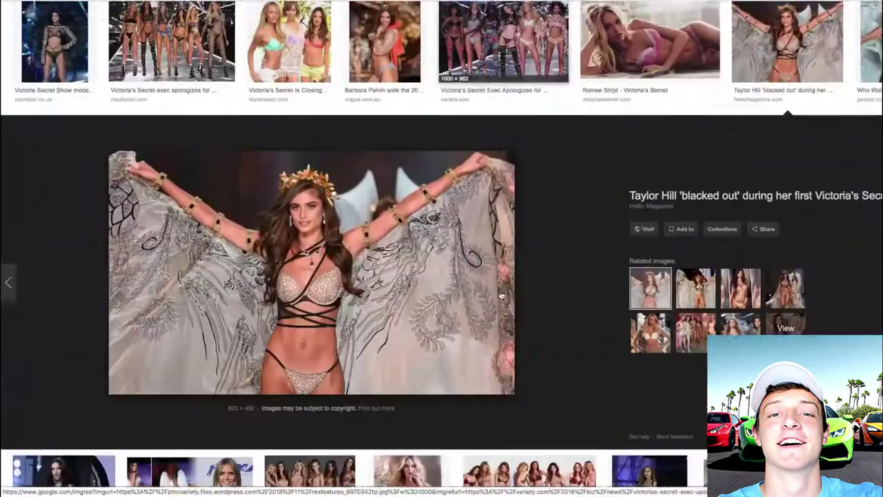
# Open the Teddies and Bodysuits result, compare its related images, and save the Palm Lace Bodysuit model photo.
pyautogui.scroll(-15, 500, 295)
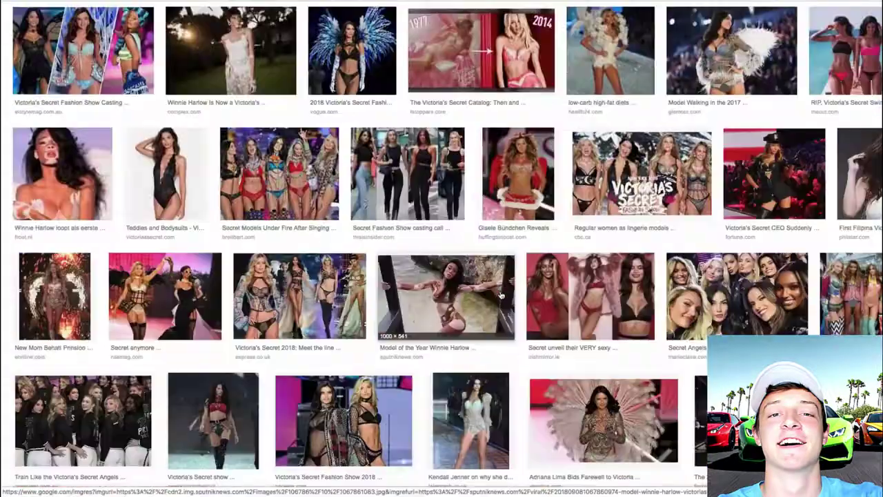
pyautogui.scroll(-3, 500, 296)
pyautogui.click(181, 119)
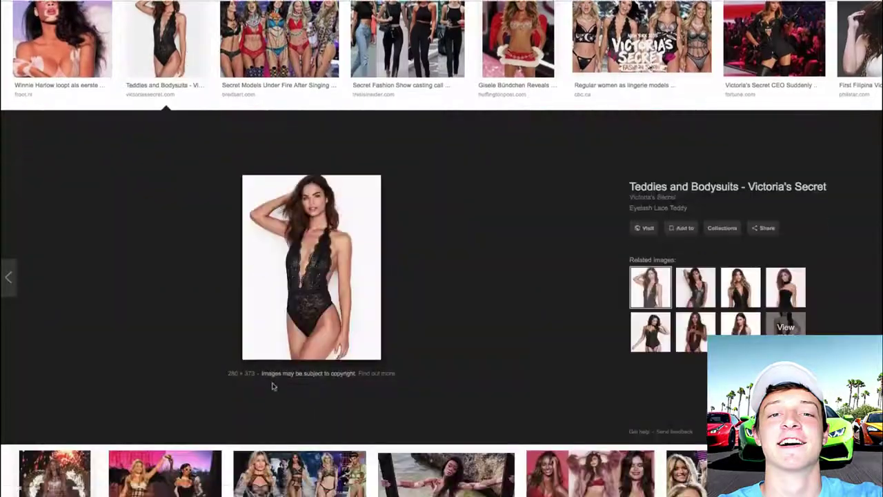
pyautogui.click(693, 284)
pyautogui.click(683, 328)
pyautogui.click(722, 286)
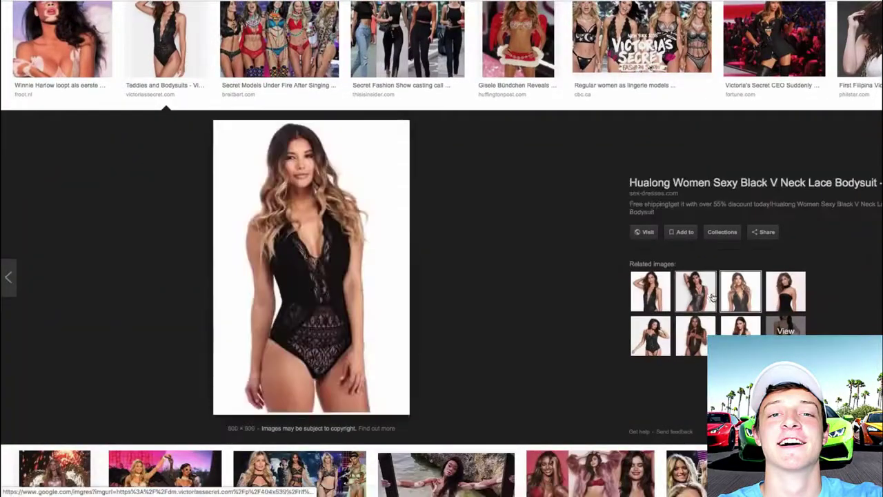
pyautogui.click(711, 297)
pyautogui.rightClick(247, 165)
pyautogui.click(282, 287)
pyautogui.click(538, 53)
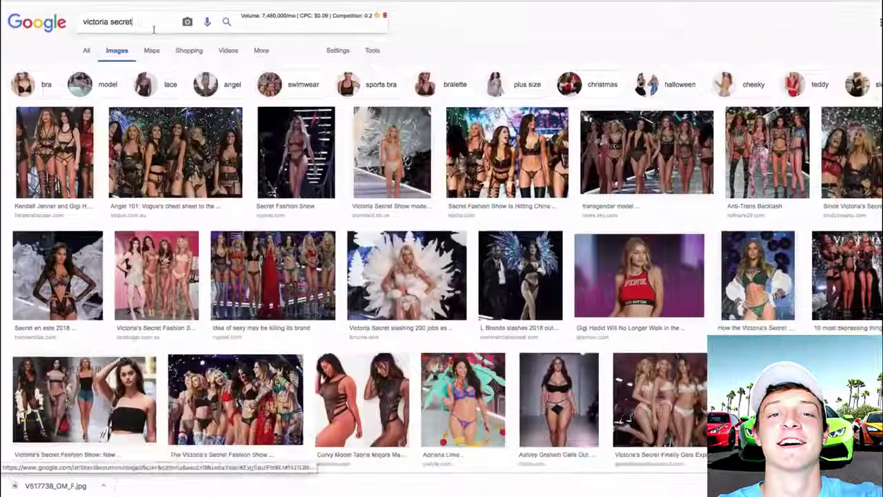
# Search Google Images for "victoria secret angels" and look through the results for a usable model picture.
pyautogui.write('angels')
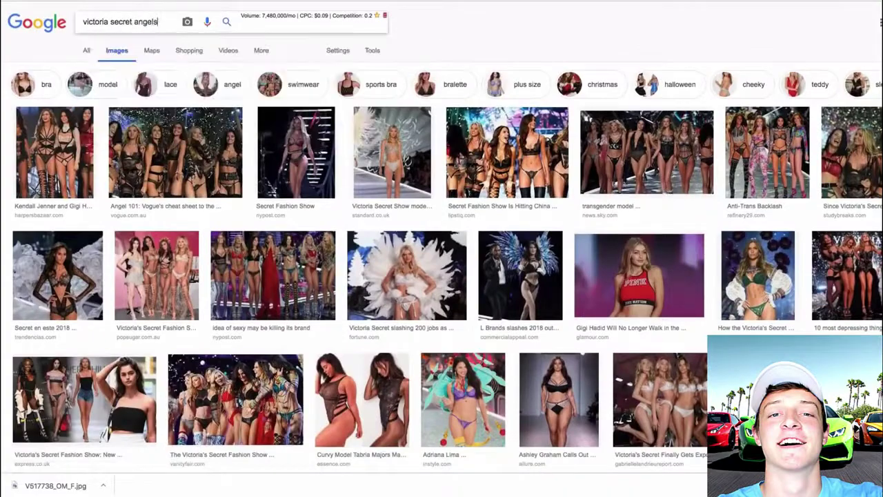
pyautogui.press('Return')
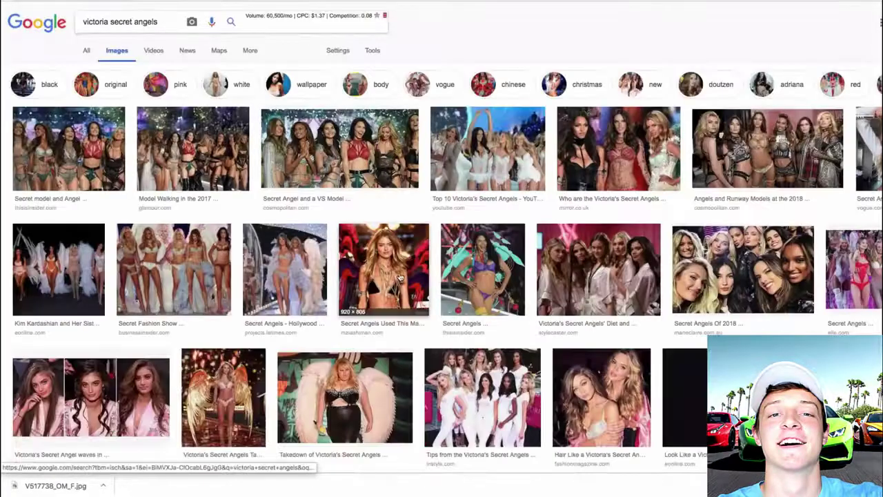
pyautogui.click(400, 278)
pyautogui.press('Escape')
pyautogui.scroll(-1, 419, 290)
pyautogui.scroll(-3, 418, 290)
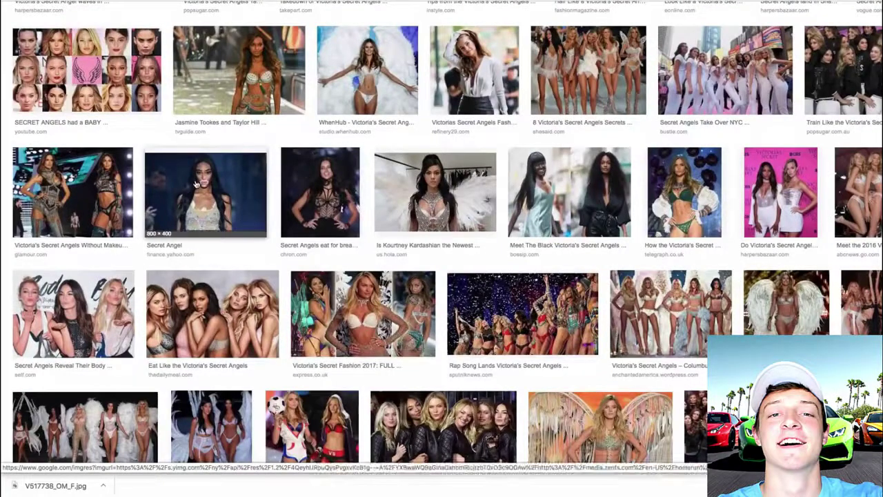
pyautogui.scroll(-10, 660, 272)
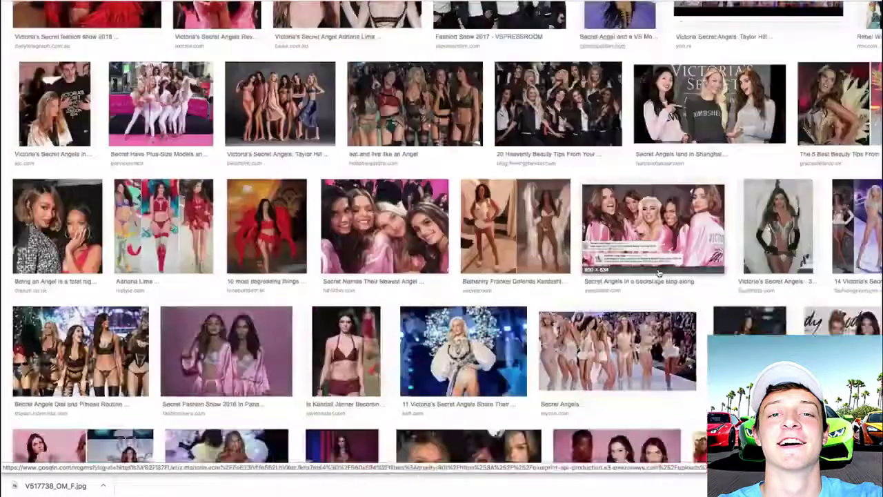
pyautogui.scroll(16, 660, 272)
# Search Google Images for "victoria secret phone background" and save the pink-and-white striped iPhone wallpaper with the script logo.
pyautogui.moveTo(138, 22); pyautogui.dragTo(191, 24)
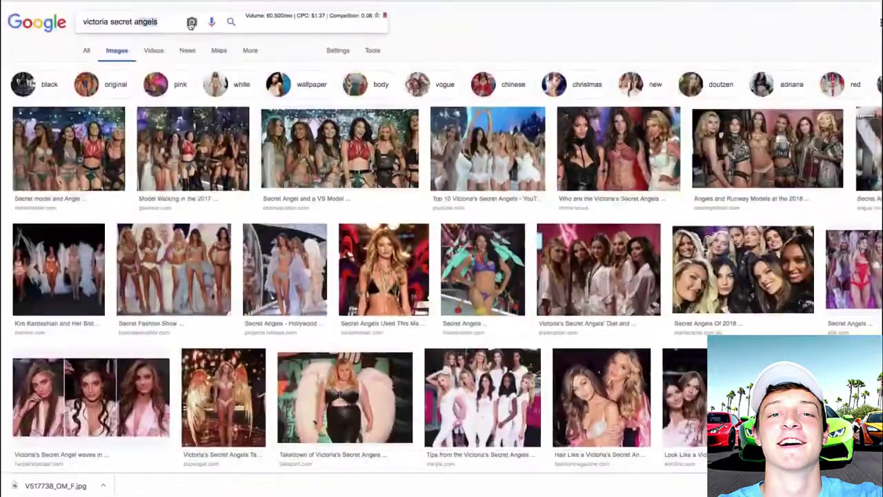
pyautogui.press('BackSpace')
pyautogui.write('phone background')
pyautogui.press('Return')
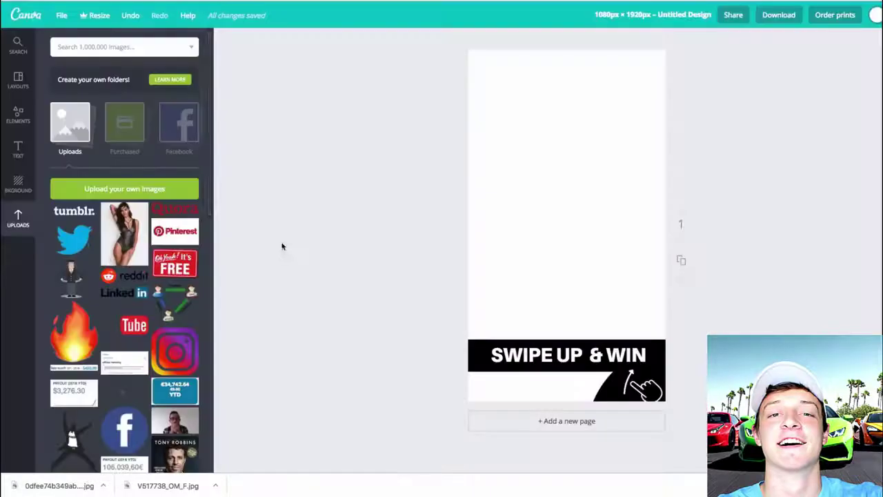
# Place the downloaded model photo in the Canva design and enlarge it to fill the page behind the SWIPE UP & WIN banner.
pyautogui.moveTo(124, 233); pyautogui.dragTo(503, 110)
pyautogui.moveTo(532, 169); pyautogui.dragTo(756, 424)
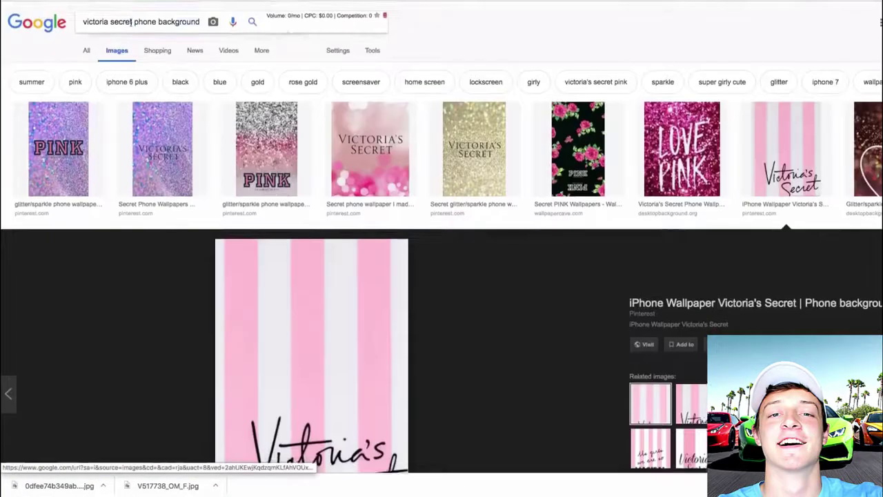
# Search Google Images for "victoria secret gift card" and preview the red and pink striped cards with a bow.
pyautogui.press('BackSpace')
pyautogui.press('BackSpace')
pyautogui.press('BackSpace')
pyautogui.press('BackSpace')
pyautogui.press('BackSpace')
pyautogui.press('BackSpace')
pyautogui.press('BackSpace')
pyautogui.press('BackSpace')
pyautogui.press('BackSpace')
pyautogui.press('BackSpace')
pyautogui.press('BackSpace')
pyautogui.press('BackSpace')
pyautogui.press('BackSpace')
pyautogui.press('BackSpace')
pyautogui.press('BackSpace')
pyautogui.press('BackSpace')
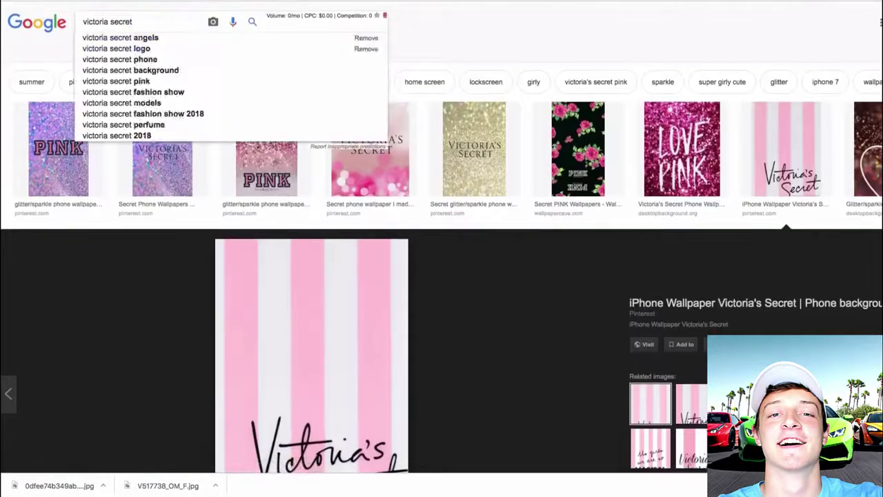
pyautogui.write('v')
pyautogui.press('BackSpace')
pyautogui.write('gift card')
pyautogui.press('Return')
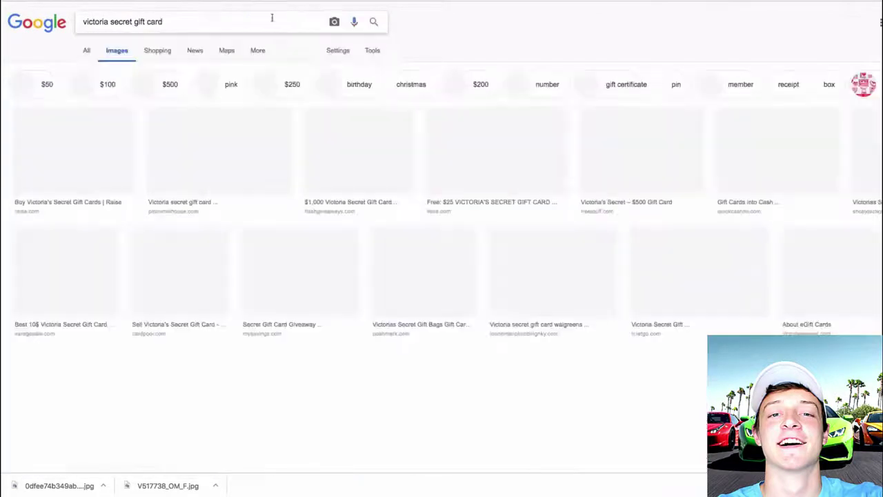
pyautogui.click(219, 158)
pyautogui.scroll(2, 230, 156)
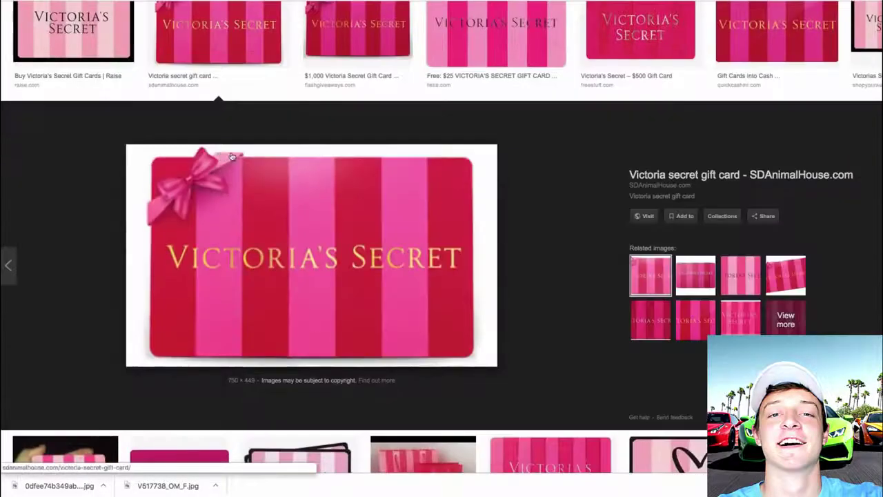
pyautogui.click(349, 144)
pyautogui.scroll(-5, 414, 179)
pyautogui.scroll(5, 448, 208)
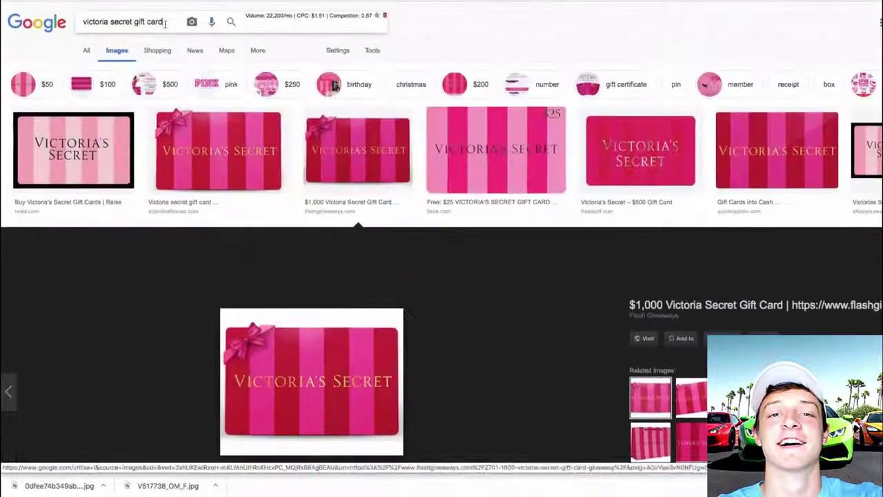
# Narrow the image search to "victoria secret gift card png" and save the pink glitter-striped card with a transparent background.
pyautogui.write('png')
pyautogui.press('Return')
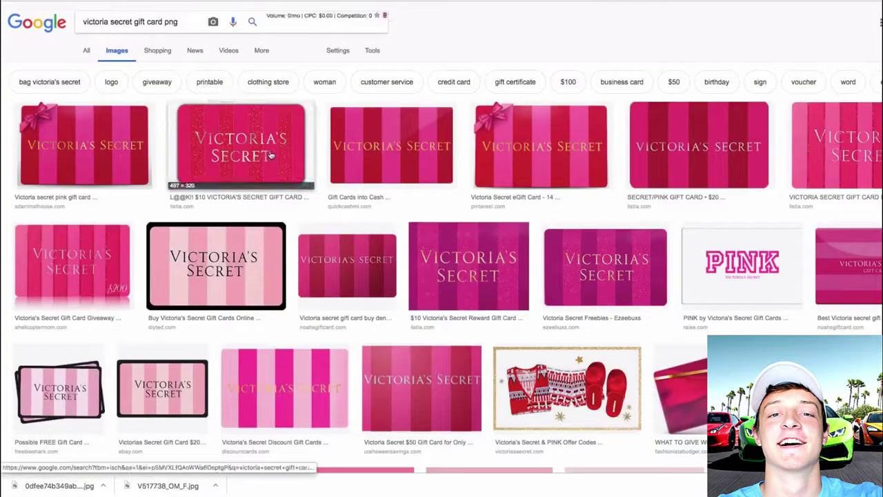
pyautogui.click(271, 155)
pyautogui.rightClick(327, 228)
pyautogui.click(364, 303)
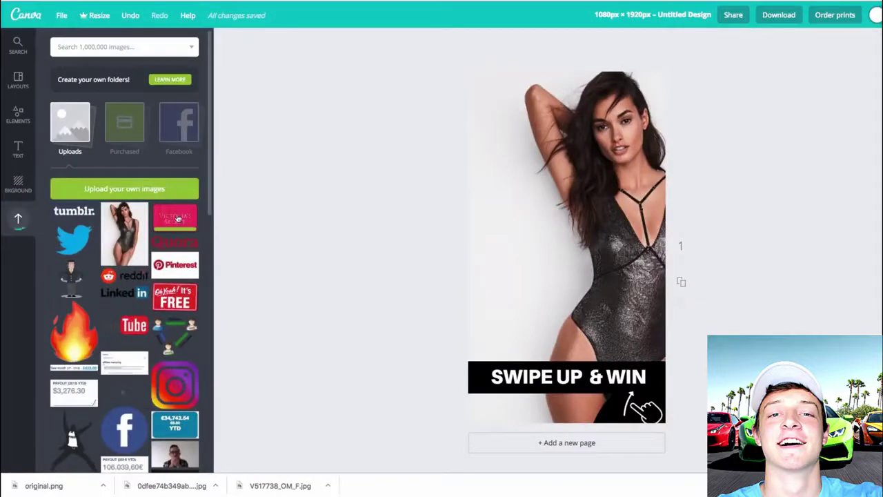
# Add the gift card image to the Canva design, tilt it counterclockwise, and position it in front of the model.
pyautogui.click(178, 218)
pyautogui.moveTo(563, 241); pyautogui.dragTo(533, 225)
pyautogui.moveTo(537, 275); pyautogui.dragTo(527, 190)
pyautogui.moveTo(572, 174); pyautogui.dragTo(621, 183)
pyautogui.moveTo(545, 173); pyautogui.dragTo(543, 224)
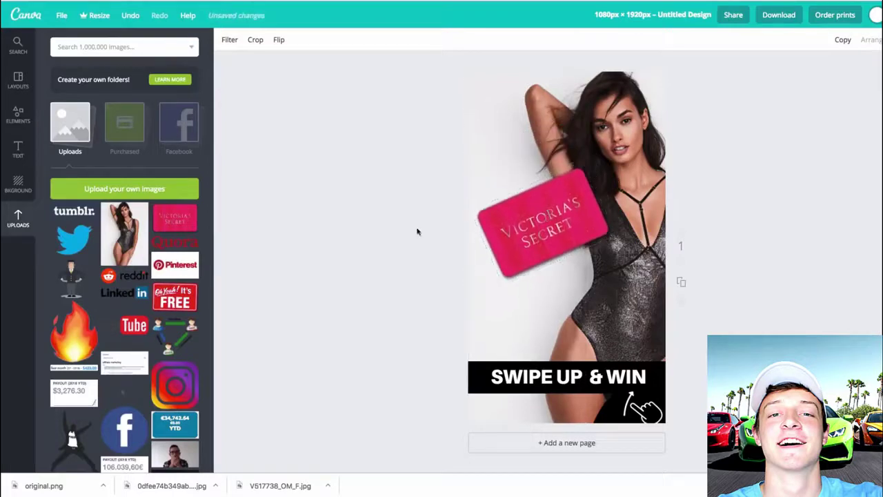
# Add a "$500 GIFTCARD" line beneath SWIPE UP & WIN and make the black banner tall enough for both lines.
pyautogui.click(645, 378)
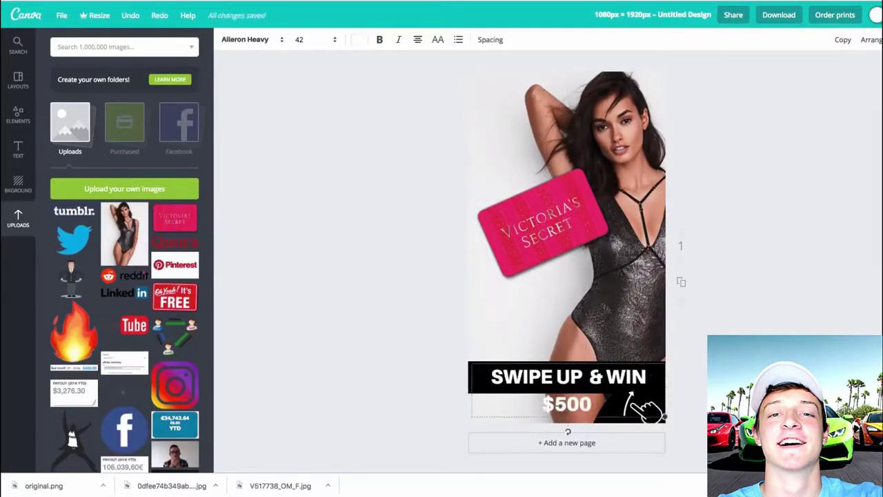
pyautogui.write('$500 GIFTCARD')
pyautogui.moveTo(590, 414); pyautogui.dragTo(589, 347)
pyautogui.moveTo(560, 380); pyautogui.dragTo(538, 334)
pyautogui.moveTo(557, 347); pyautogui.dragTo(557, 379)
pyautogui.moveTo(566, 350); pyautogui.dragTo(566, 373)
pyautogui.moveTo(590, 304); pyautogui.dragTo(591, 375)
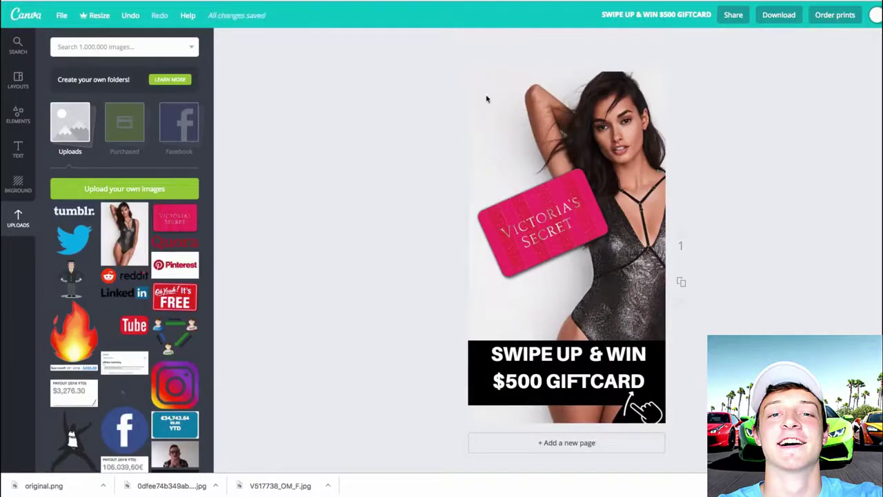
# Enlarge the tilted gift card and reposition it above the banner, partly covering the model.
pyautogui.moveTo(557, 194); pyautogui.dragTo(558, 207)
pyautogui.moveTo(588, 177); pyautogui.dragTo(590, 196)
pyautogui.moveTo(606, 171); pyautogui.dragTo(613, 160)
pyautogui.moveTo(592, 188); pyautogui.dragTo(590, 199)
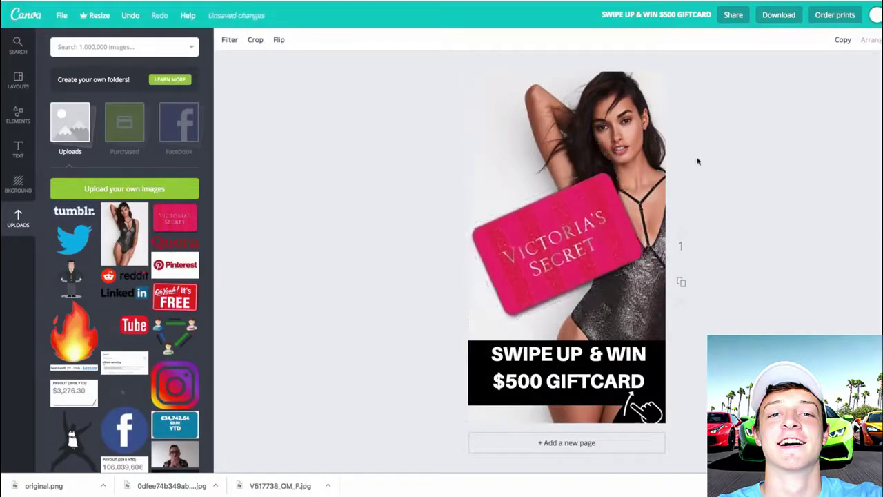
pyautogui.click(608, 300)
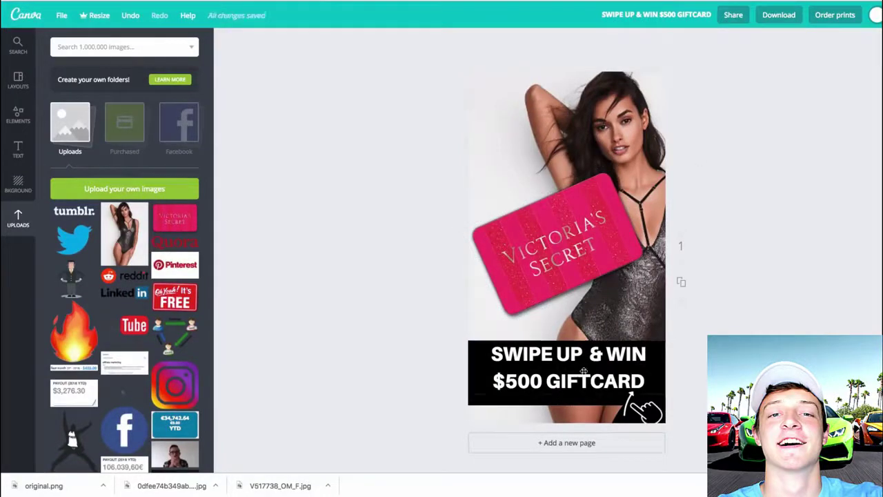
# Delete the model photo, the gift card and the $500 GIFTCARD text from the design.
pyautogui.click(554, 138)
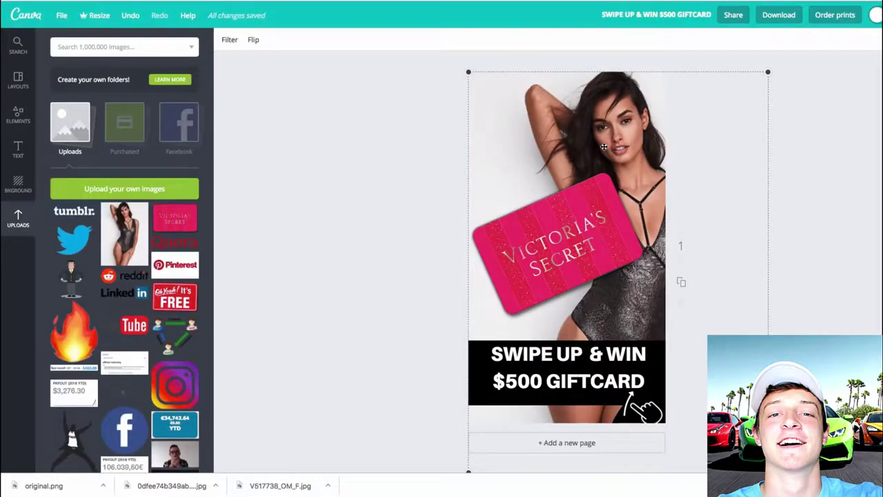
pyautogui.press('Delete')
pyautogui.click(574, 220)
pyautogui.press('Delete')
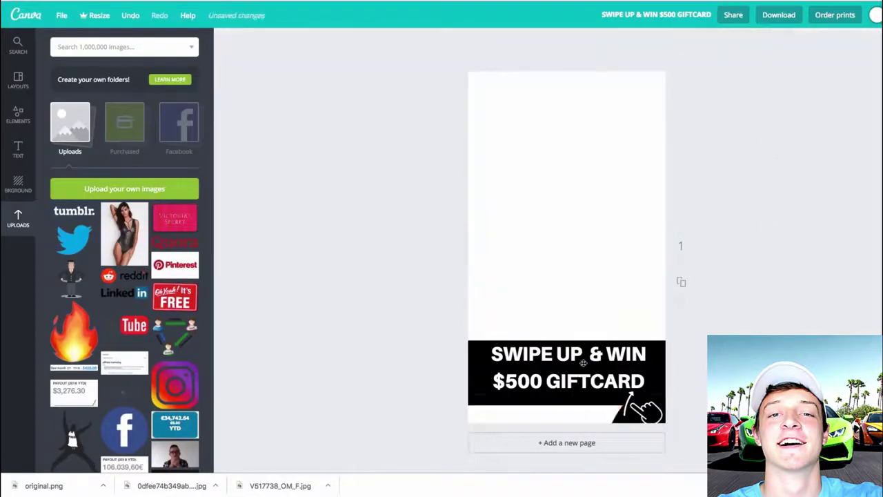
pyautogui.click(591, 373)
pyautogui.press('BackSpace')
pyautogui.press('BackSpace')
pyautogui.press('BackSpace')
pyautogui.press('BackSpace')
pyautogui.press('BackSpace')
pyautogui.press('BackSpace')
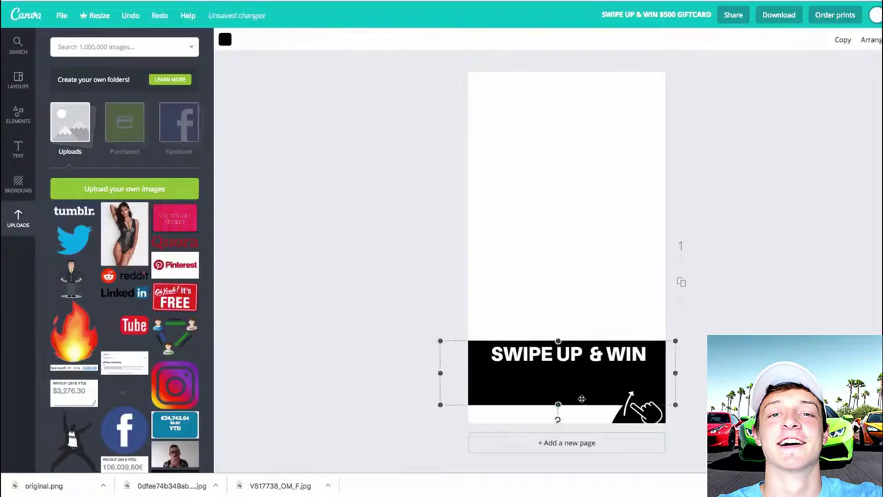
# Slim the black banner around the lowered SWIPE UP & WIN text and reposition the hand graphic just below it.
pyautogui.moveTo(635, 353); pyautogui.dragTo(613, 368)
pyautogui.click(632, 412)
pyautogui.moveTo(654, 410); pyautogui.dragTo(640, 400)
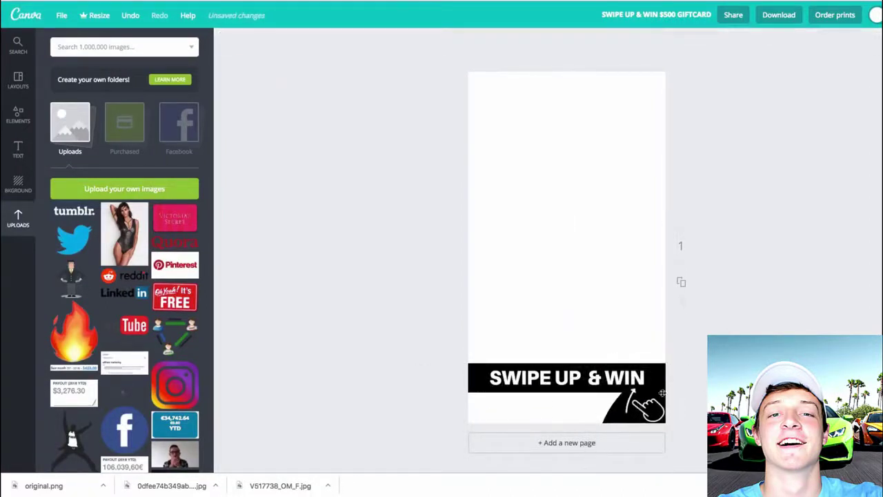
# Upload the downloaded striped Victoria's Secret wallpaper, enlarge it to fill the page, and send it to the back.
pyautogui.moveTo(152, 489); pyautogui.dragTo(168, 293)
pyautogui.click(178, 243)
pyautogui.moveTo(567, 261); pyautogui.dragTo(528, 174)
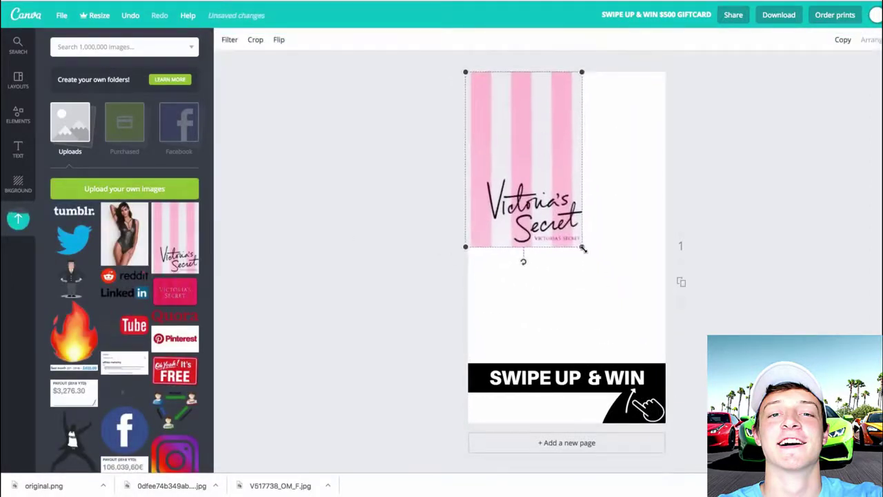
pyautogui.moveTo(582, 246); pyautogui.dragTo(664, 449)
pyautogui.moveTo(613, 239); pyautogui.dragTo(587, 239)
pyautogui.press('super+shift+bracketleft')
# Move the SWIPE UP & WIN banner above the script logo, shift the hand to the page's bottom-left corner, and remove its black backing.
pyautogui.moveTo(650, 373); pyautogui.dragTo(647, 266)
pyautogui.moveTo(636, 378); pyautogui.dragTo(606, 264)
pyautogui.press('BackSpace')
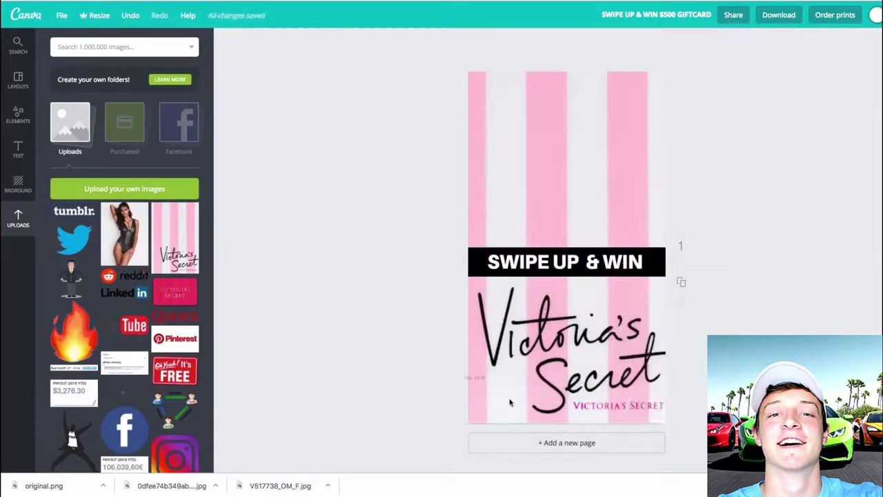
pyautogui.click(628, 298)
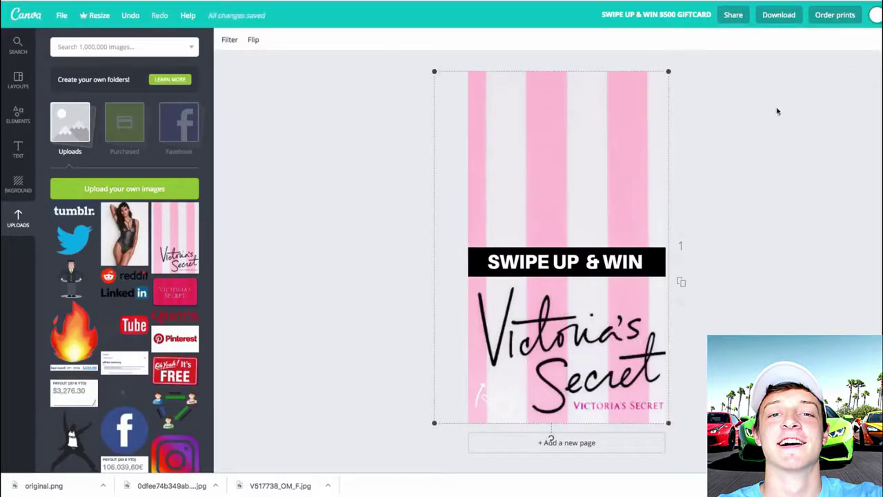
pyautogui.click(653, 263)
pyautogui.click(616, 150)
# Add a solid circle shape, color it black, and place it behind the hand in the page's bottom-left corner.
pyautogui.click(18, 114)
pyautogui.click(70, 155)
pyautogui.click(72, 161)
pyautogui.click(226, 42)
pyautogui.click(232, 195)
pyautogui.moveTo(611, 199); pyautogui.dragTo(499, 403)
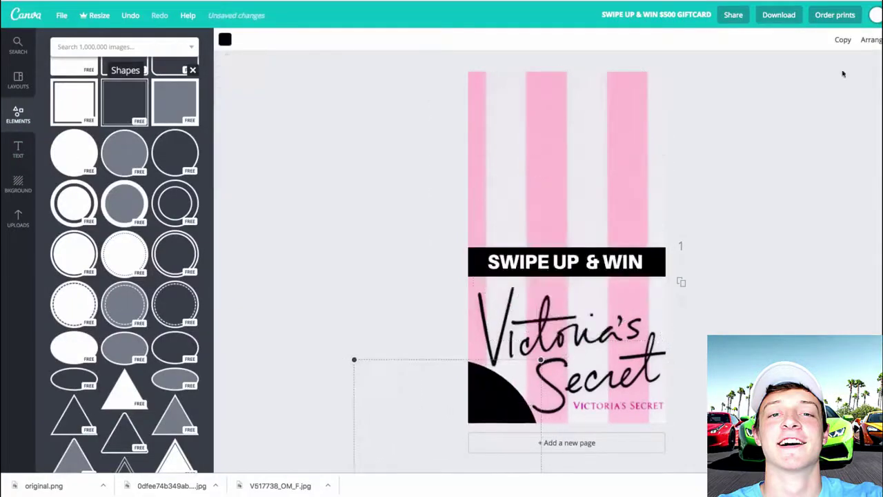
pyautogui.click(835, 236)
# Add the gift card image again, enlarge it to nearly the page width, and place it above the SWIPE UP & WIN banner.
pyautogui.click(26, 218)
pyautogui.click(176, 291)
pyautogui.moveTo(567, 247); pyautogui.dragTo(550, 171)
pyautogui.moveTo(591, 199); pyautogui.dragTo(690, 262)
pyautogui.moveTo(635, 225); pyautogui.dragTo(603, 172)
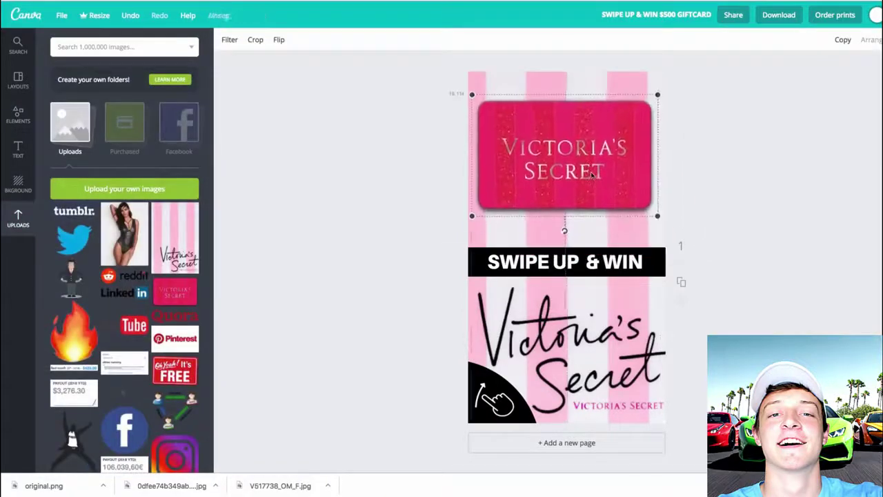
pyautogui.click(721, 207)
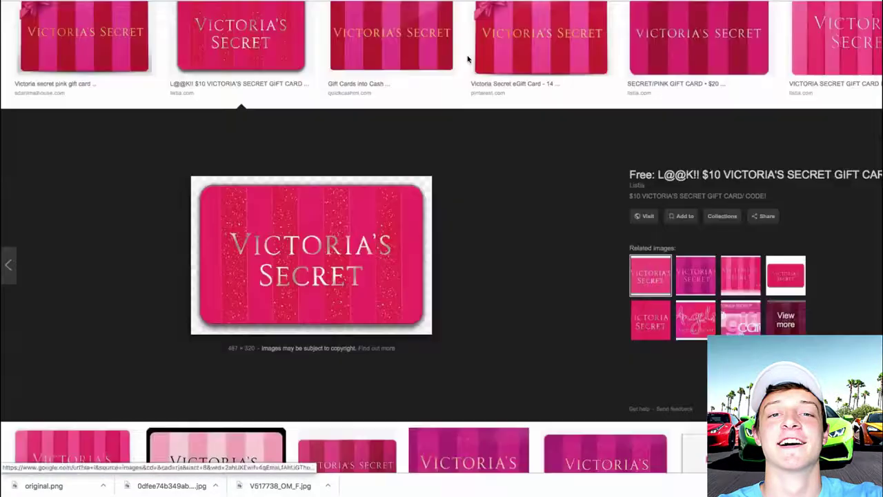
# Switch to Google Images, search for "christmas special", and browse the results for a holiday graphic.
pyautogui.scroll(5, 311, 366)
pyautogui.tripleClick(143, 23)
pyautogui.write('christmas special')
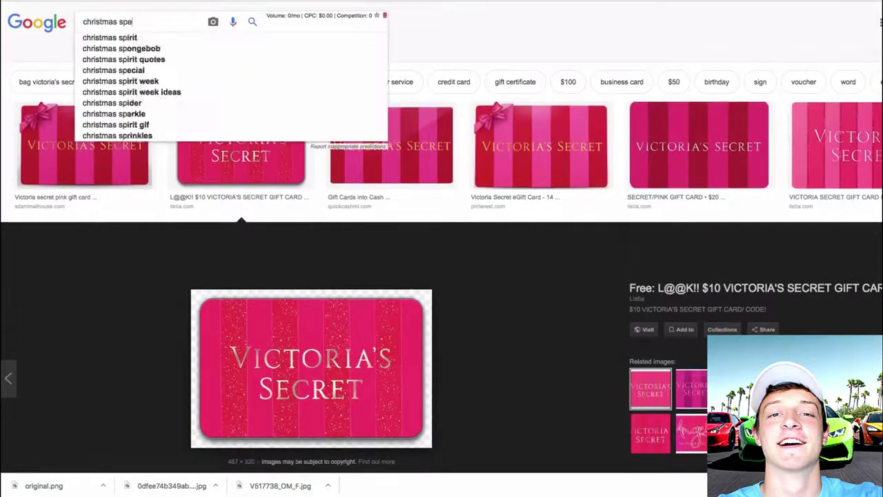
pyautogui.press('Return')
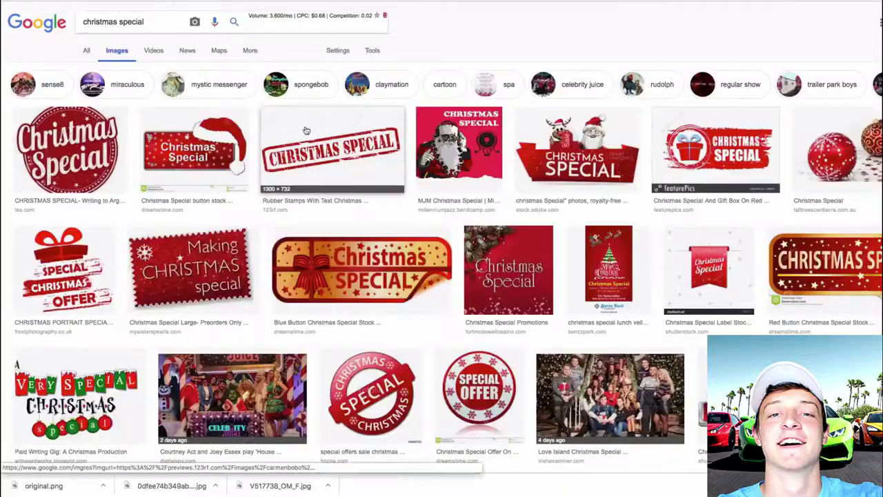
pyautogui.scroll(-7, 417, 215)
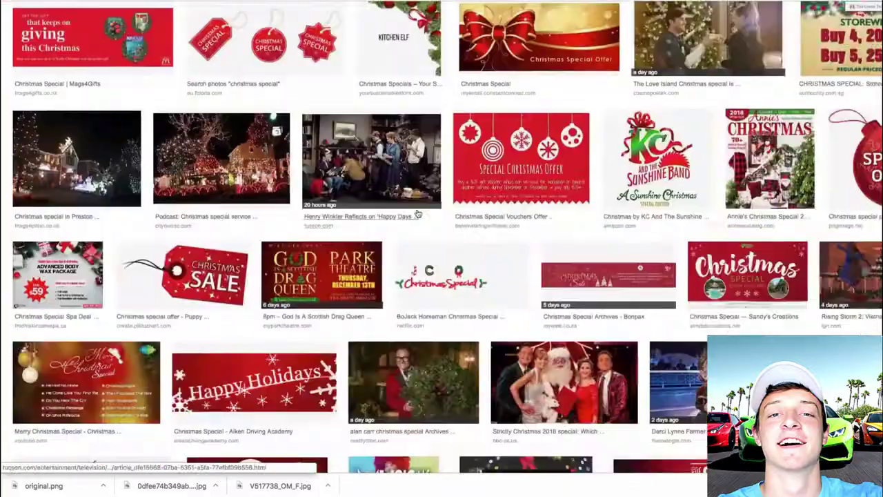
pyautogui.scroll(-20, 417, 214)
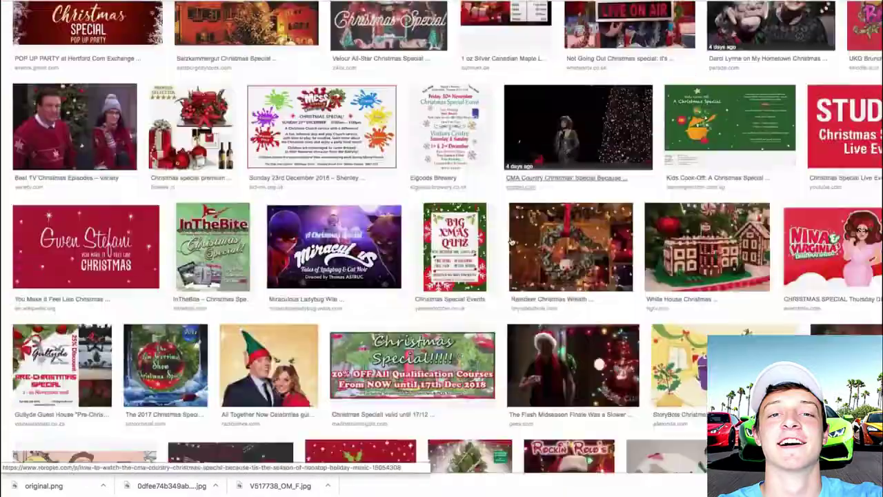
pyautogui.scroll(-10, 512, 242)
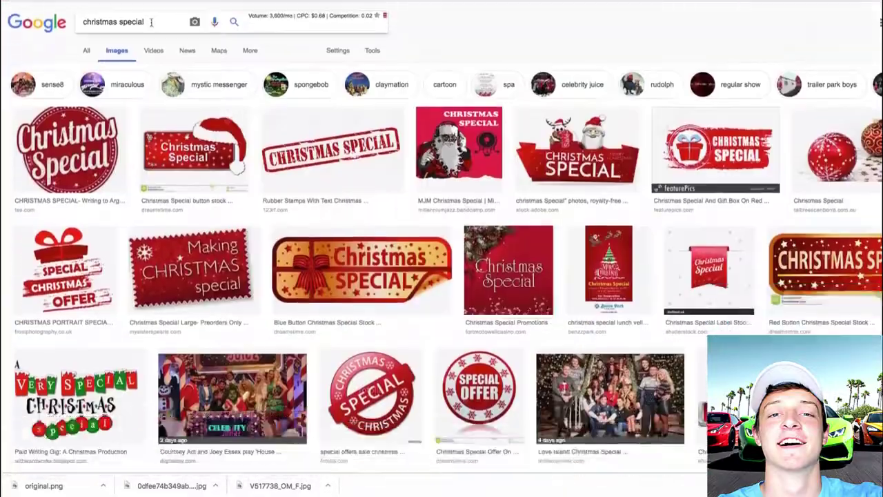
# Refine the image search to "christmas special banner" and browse the banner results.
pyautogui.click(152, 22)
pyautogui.write('banner')
pyautogui.press('Return')
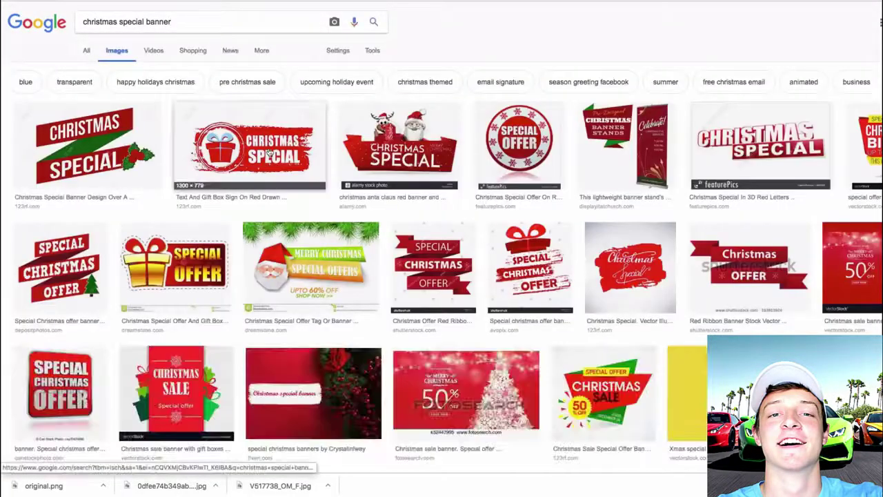
pyautogui.click(269, 152)
pyautogui.press('Escape')
pyautogui.scroll(-6, 424, 245)
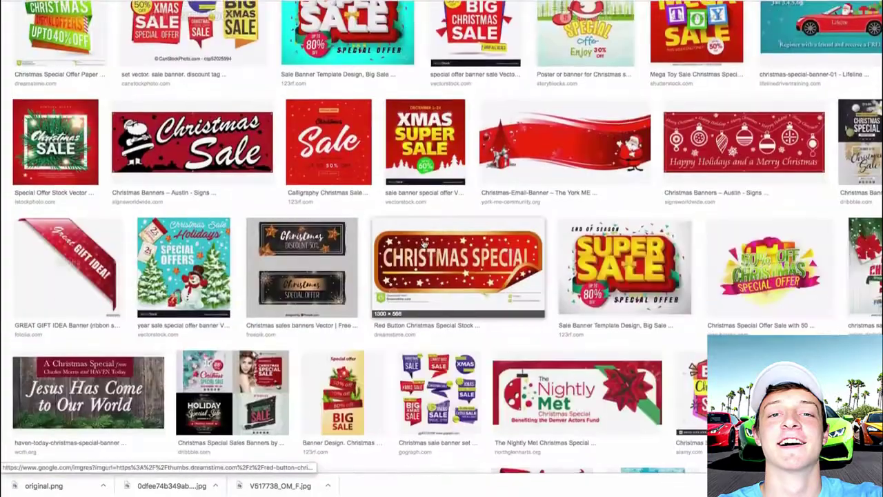
# Find the red Christmas Offers banner in the image results and download it as xmas_banner.jpg.
pyautogui.scroll(-3, 423, 242)
pyautogui.click(826, 176)
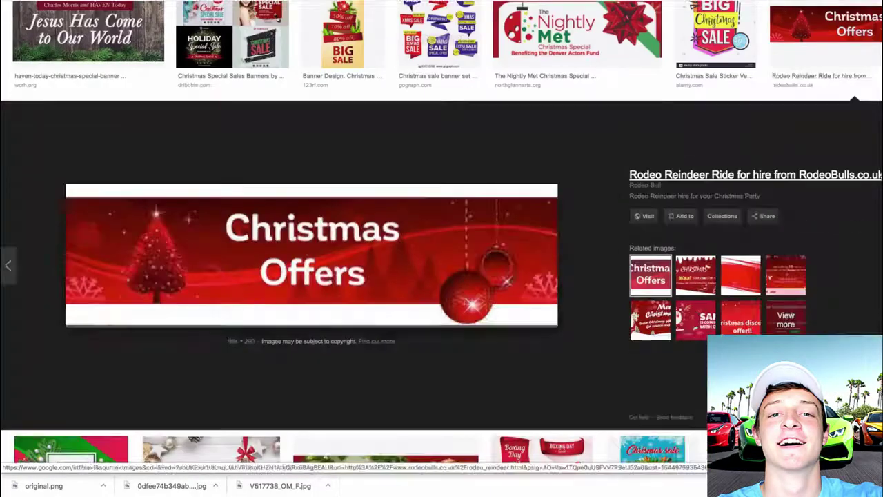
pyautogui.rightClick(322, 250)
pyautogui.click(345, 325)
pyautogui.click(540, 54)
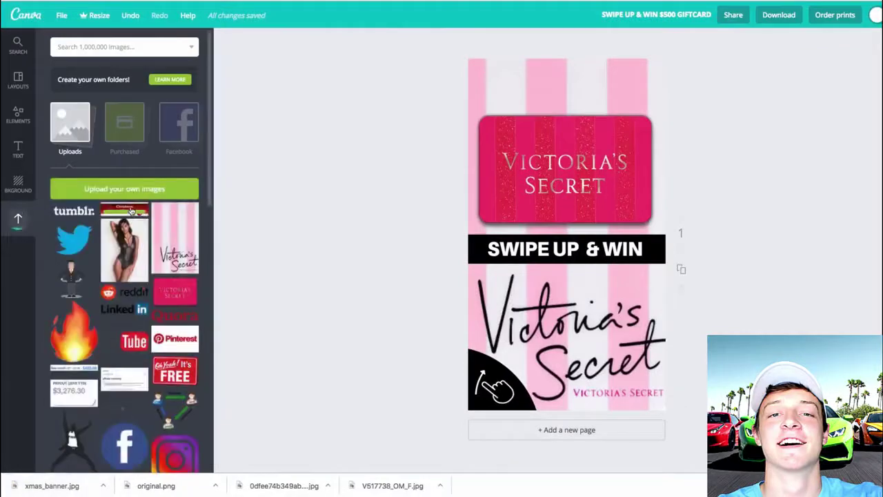
# Try the uploaded Christmas Offers banner above the gift card in the Canva design, and remove it.
pyautogui.click(131, 212)
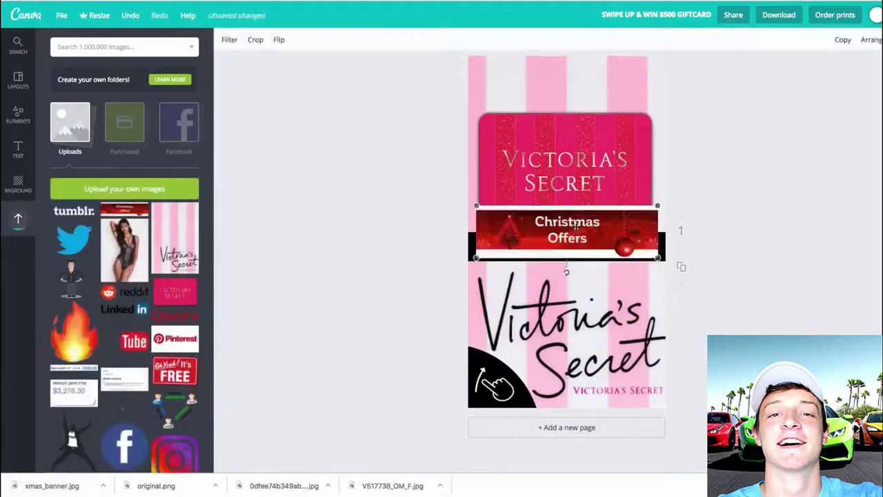
pyautogui.moveTo(582, 240); pyautogui.dragTo(572, 89)
pyautogui.press('BackSpace')
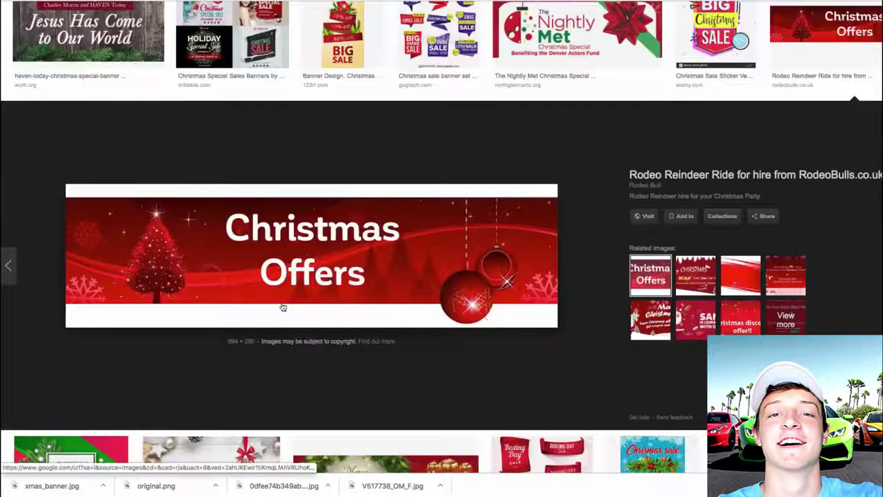
# Preview the related Christmas offer banners in Google Images for an alternative graphic.
pyautogui.click(696, 276)
pyautogui.click(740, 278)
pyautogui.click(650, 321)
pyautogui.click(695, 322)
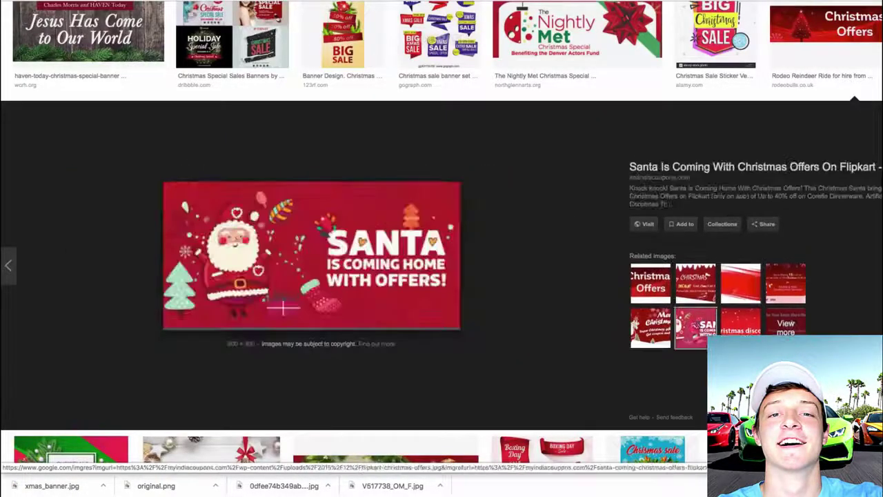
pyautogui.scroll(3, 683, 165)
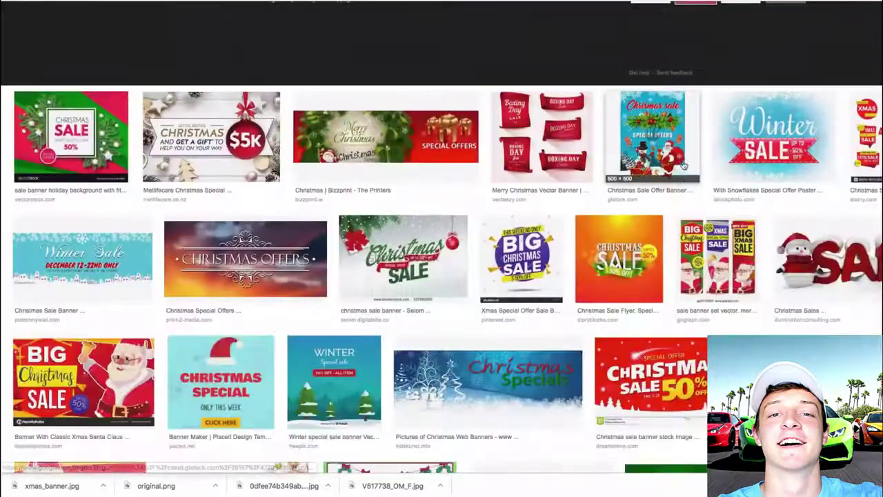
pyautogui.scroll(-10, 683, 166)
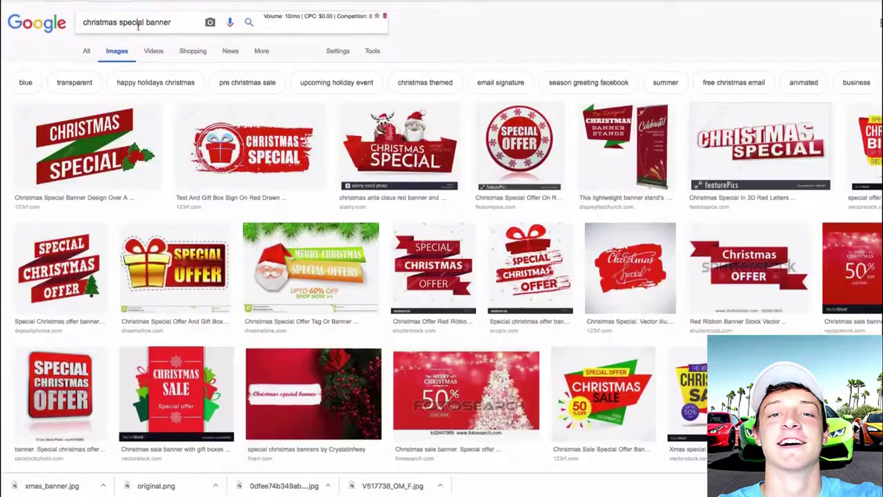
# Search Google Images for "snow png" and download the snowflakes image with the black background.
pyautogui.tripleClick(150, 25)
pyautogui.write('snow png')
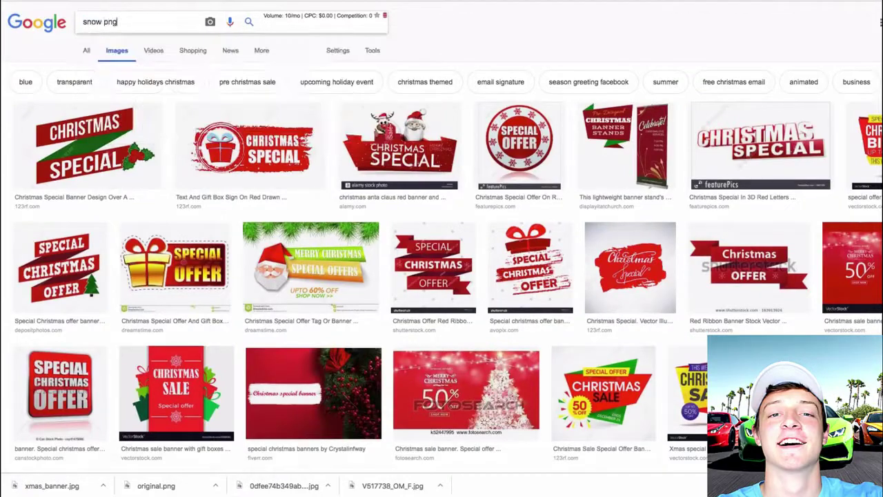
pyautogui.press('Return')
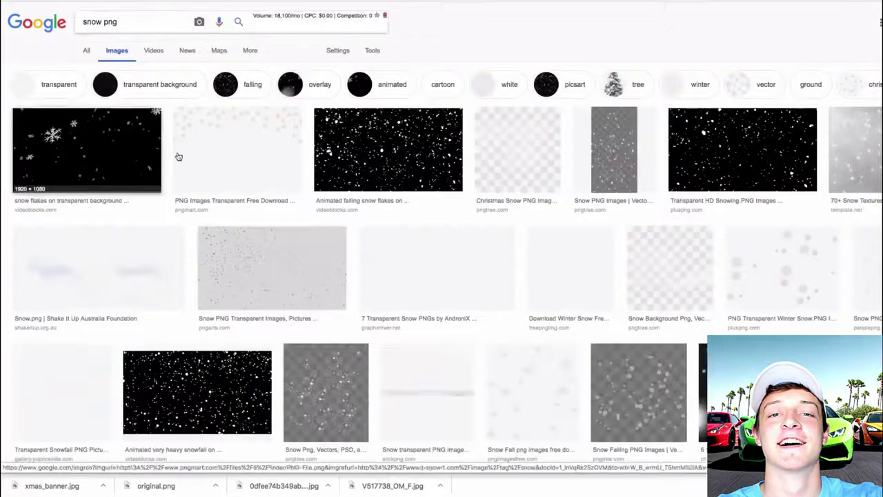
pyautogui.click(87, 158)
pyautogui.rightClick(310, 256)
pyautogui.click(345, 301)
pyautogui.press('Return')
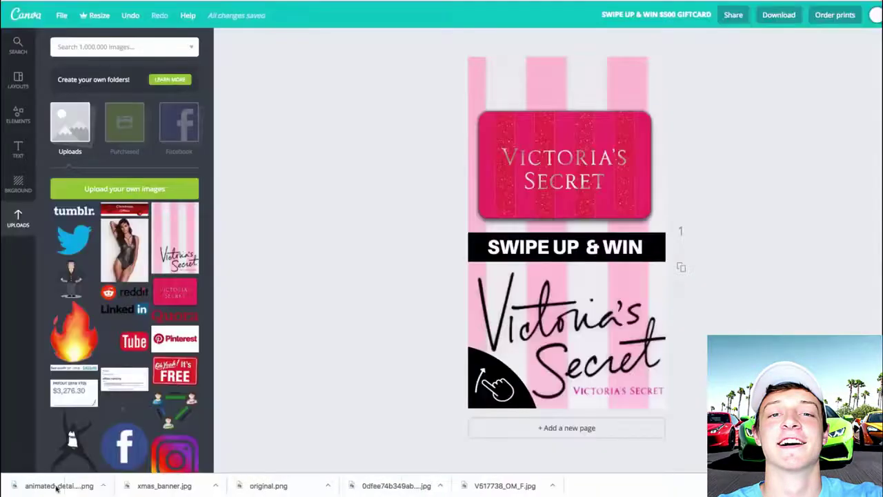
# Upload the downloaded snowflakes image to Canva, try it over the gift card, and delete it.
pyautogui.moveTo(57, 487); pyautogui.dragTo(80, 215)
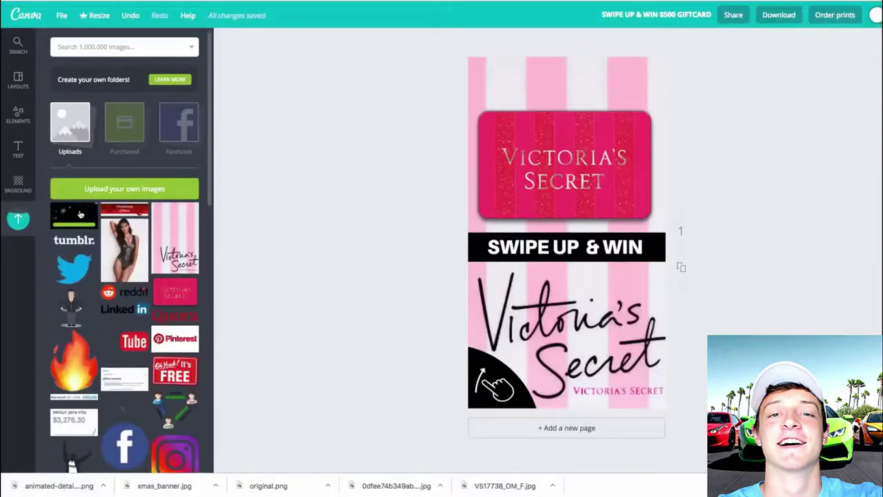
pyautogui.click(80, 215)
pyautogui.moveTo(566, 231); pyautogui.dragTo(566, 172)
pyautogui.press('Delete')
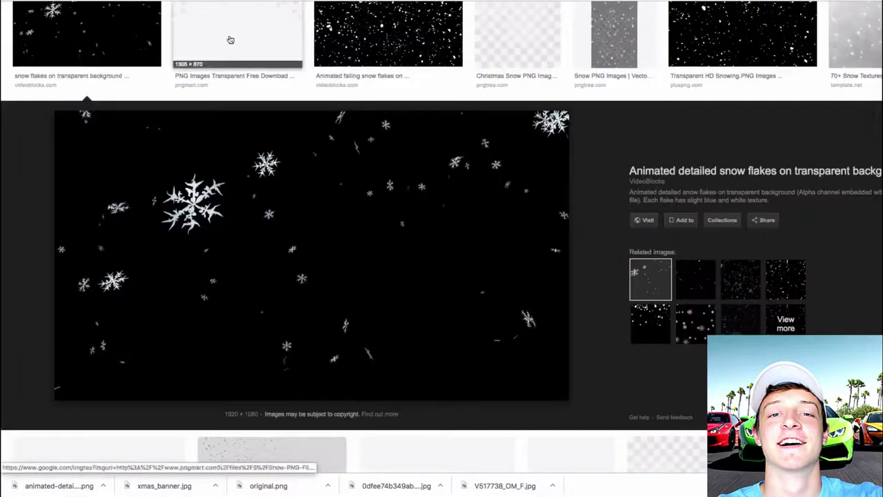
pyautogui.click(231, 40)
# Browse the snow image results and download the StickPNG corner silver snowflake image.
pyautogui.scroll(-15, 342, 236)
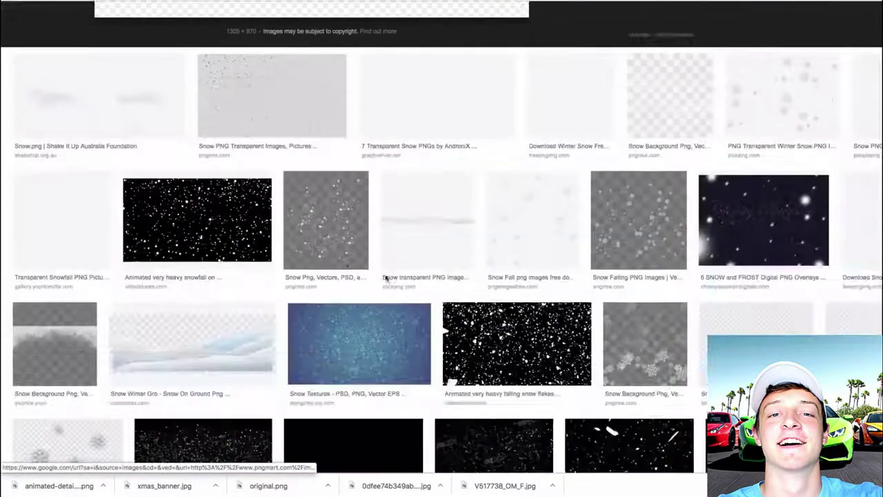
pyautogui.scroll(2, 343, 237)
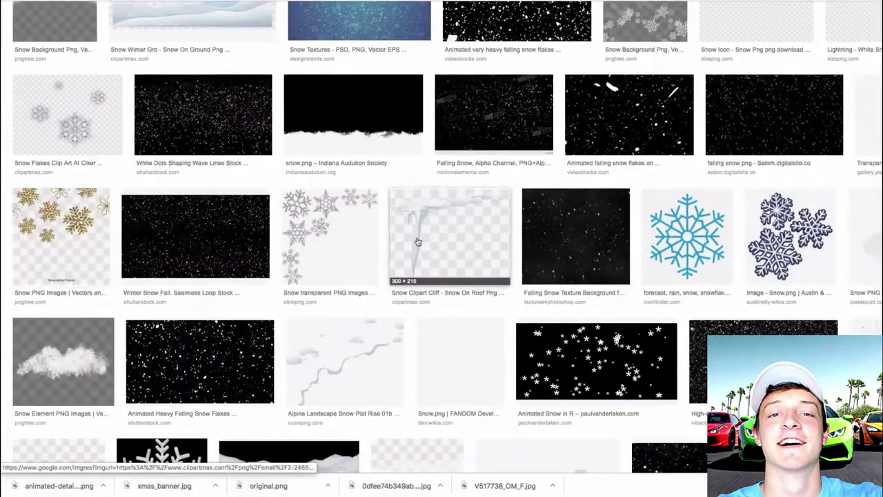
pyautogui.click(348, 238)
pyautogui.rightClick(343, 262)
pyautogui.click(416, 335)
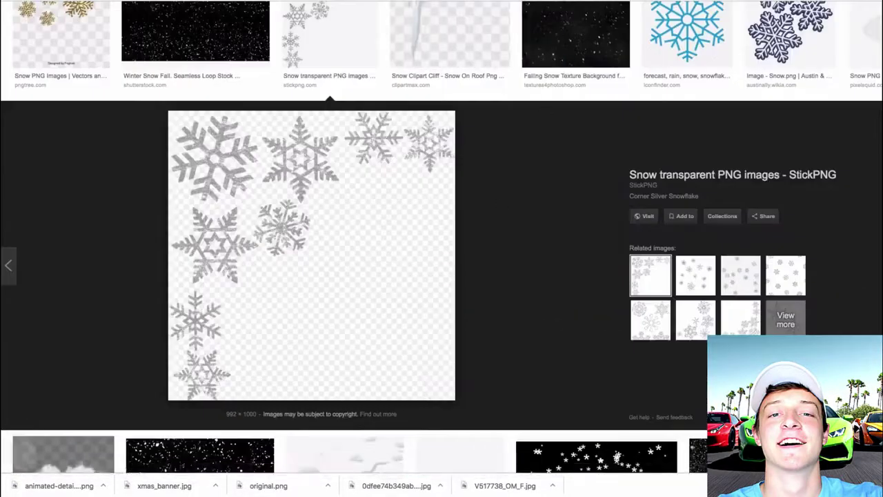
pyautogui.press('Return')
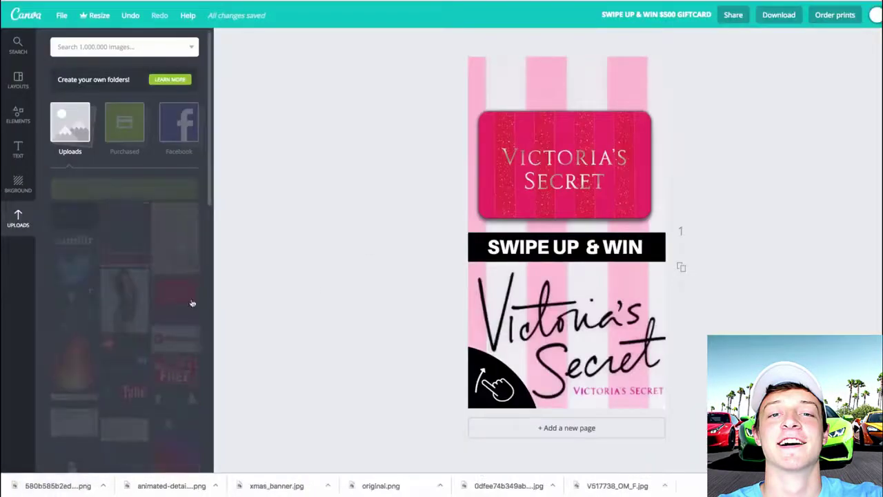
# Try the corner snowflake image on the page, shrunk into the top-left corner, and delete it.
pyautogui.click(127, 219)
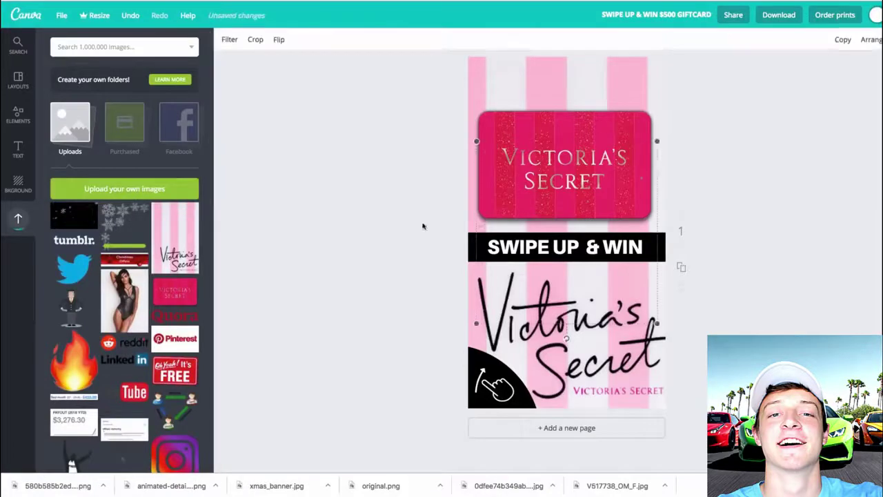
pyautogui.moveTo(657, 157); pyautogui.dragTo(514, 302)
pyautogui.moveTo(496, 310); pyautogui.dragTo(503, 93)
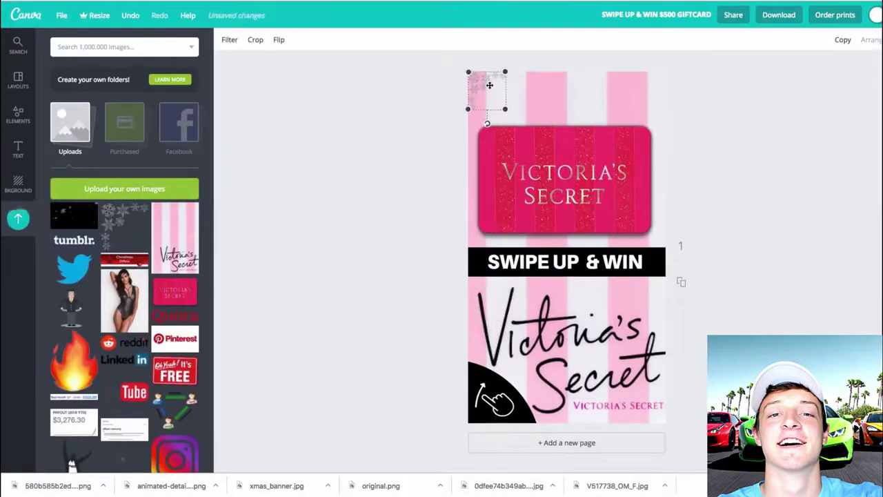
pyautogui.press('Delete')
# Move the gift card up toward the page's top edge and shift the black banner and its text up beneath it.
pyautogui.click(642, 261)
pyautogui.moveTo(541, 153); pyautogui.dragTo(542, 121)
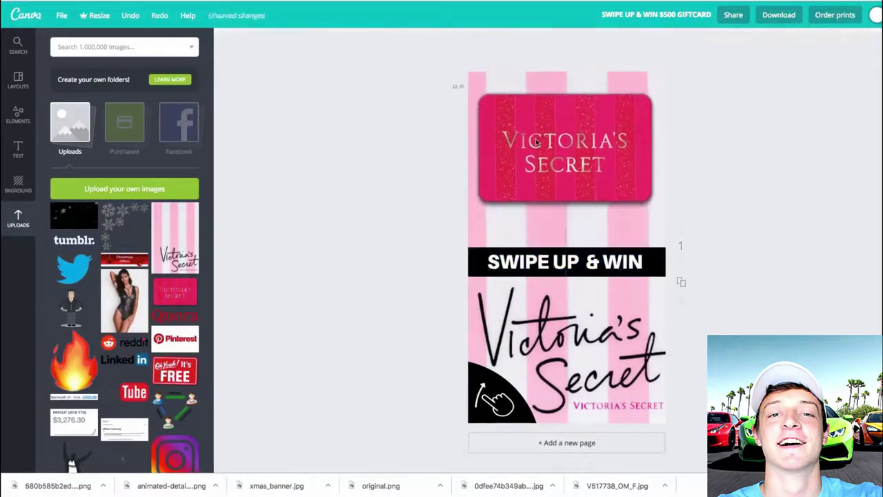
pyautogui.moveTo(660, 259); pyautogui.dragTo(659, 225)
pyautogui.moveTo(634, 265); pyautogui.dragTo(634, 231)
# Add "$500 GIFTCARD" as a second line of the banner text, below SWIPE UP & WIN.
pyautogui.click(652, 230)
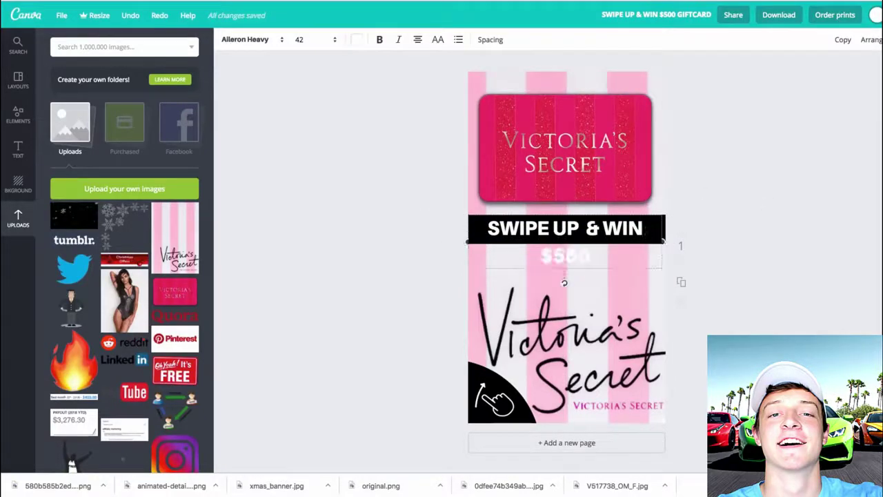
pyautogui.click(738, 219)
pyautogui.click(663, 232)
# Fit the black banner behind both centered text lines and slightly enlarge the gift card above it.
pyautogui.moveTo(555, 243); pyautogui.dragTo(555, 256)
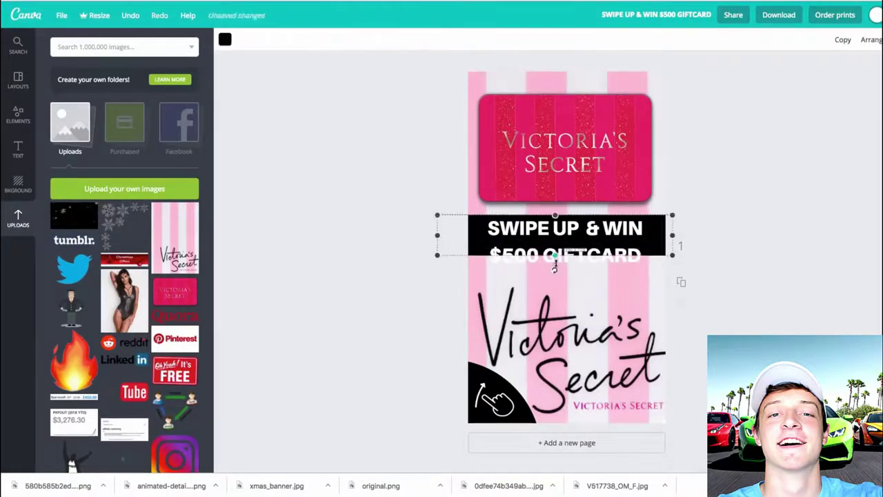
pyautogui.moveTo(660, 239); pyautogui.dragTo(659, 264)
pyautogui.moveTo(632, 236); pyautogui.dragTo(632, 242)
pyautogui.moveTo(611, 271); pyautogui.dragTo(610, 251)
pyautogui.click(631, 126)
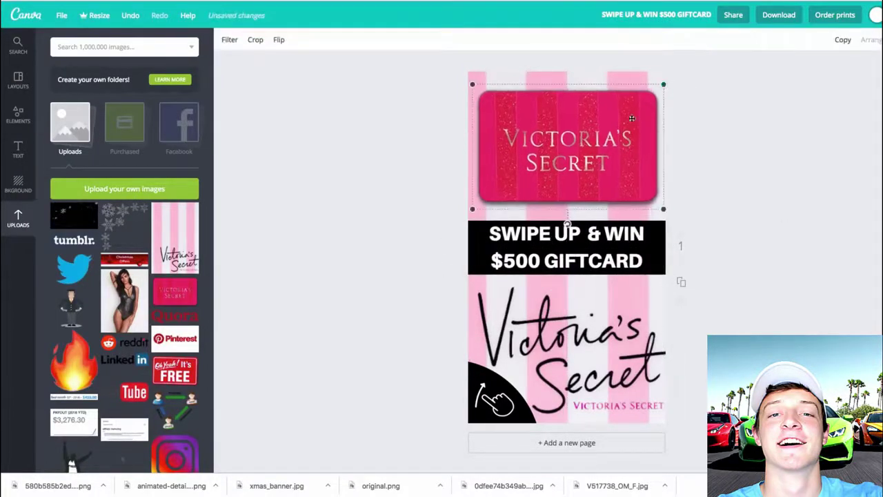
pyautogui.click(528, 408)
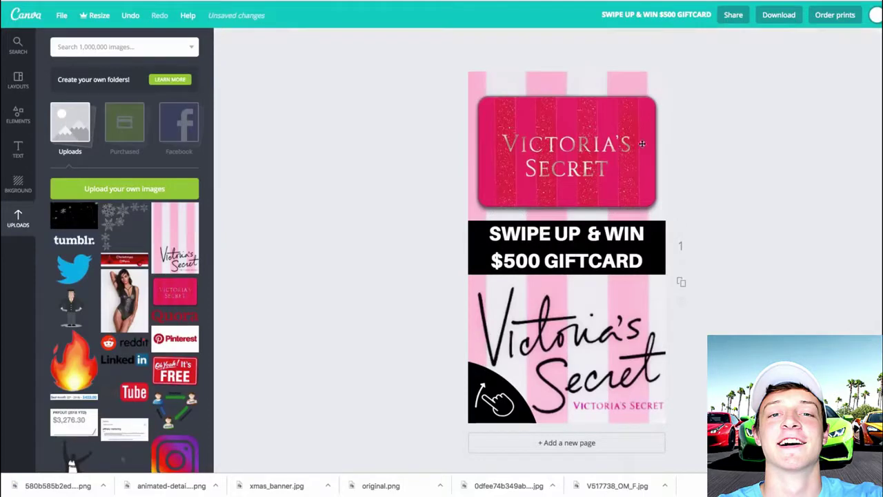
# Download the finished story ad design as a PNG image and close the download dialog.
pyautogui.click(778, 14)
pyautogui.click(781, 131)
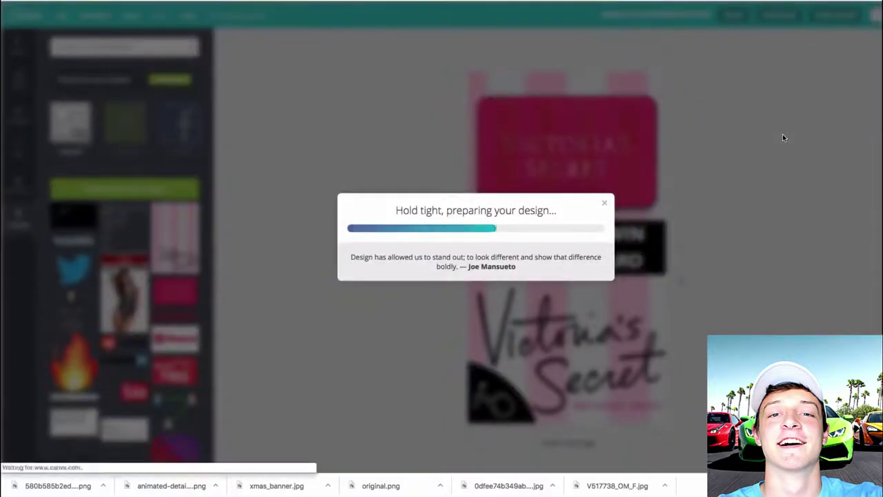
pyautogui.click(605, 189)
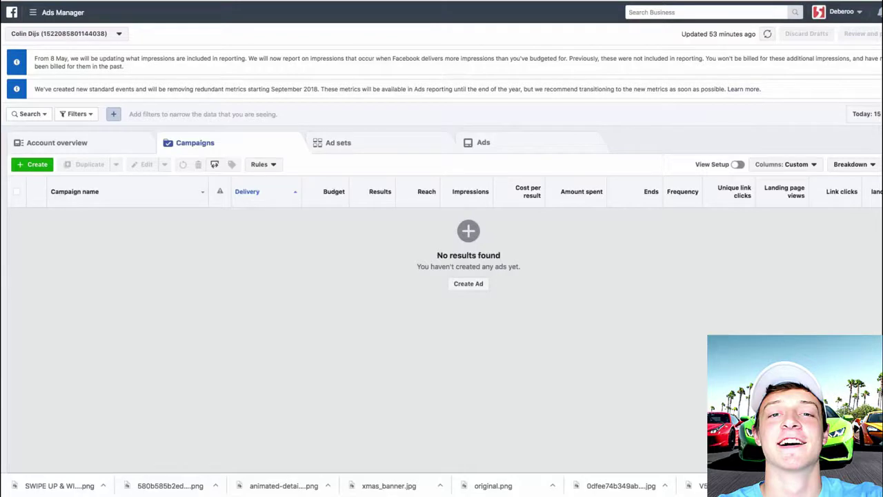
# In Facebook Ads Manager, create a Traffic campaign named with the owner's first name plus "- Victoria's Secret - US - Instagram", and continue to the ad set.
pyautogui.click(38, 166)
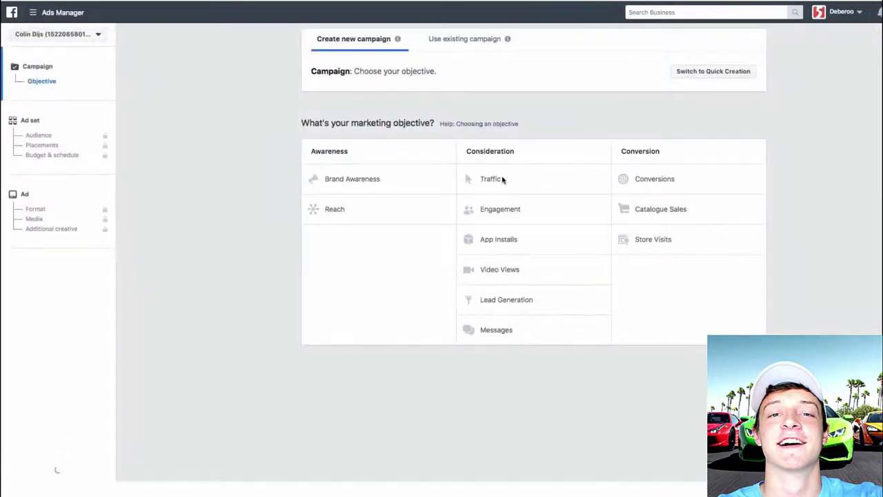
pyautogui.click(503, 180)
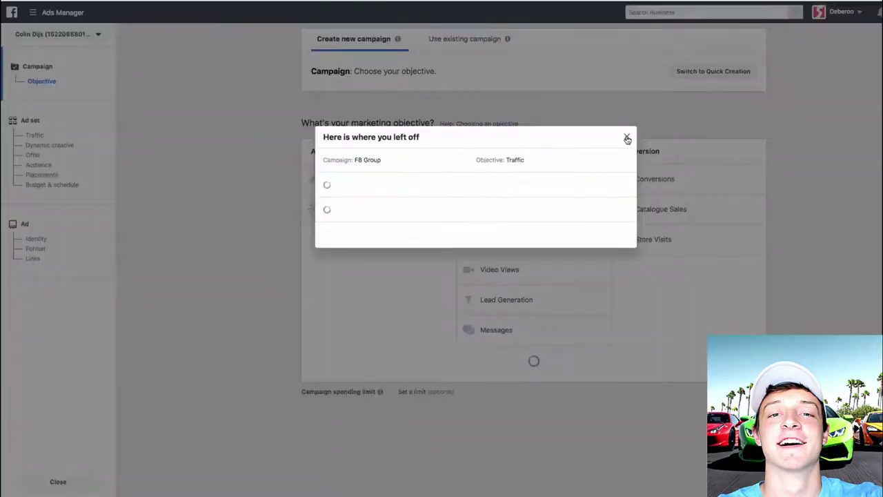
pyautogui.click(627, 138)
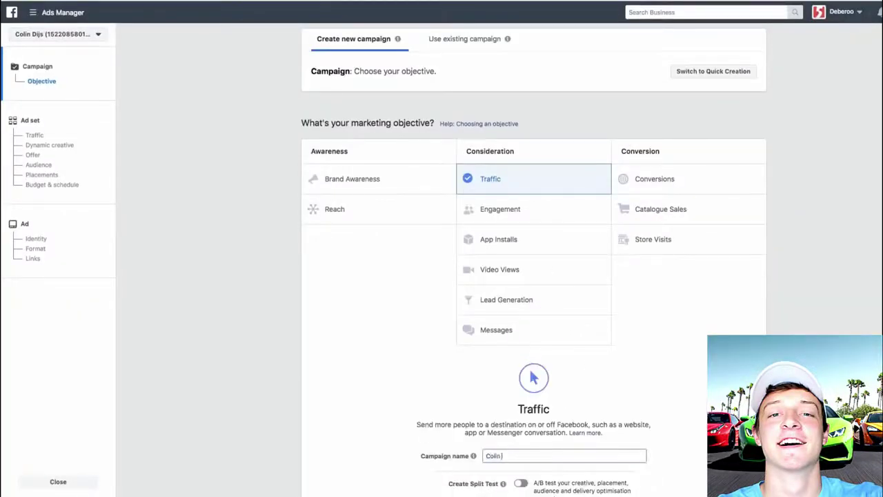
pyautogui.write("Victoria's Secret - US - Instagram")
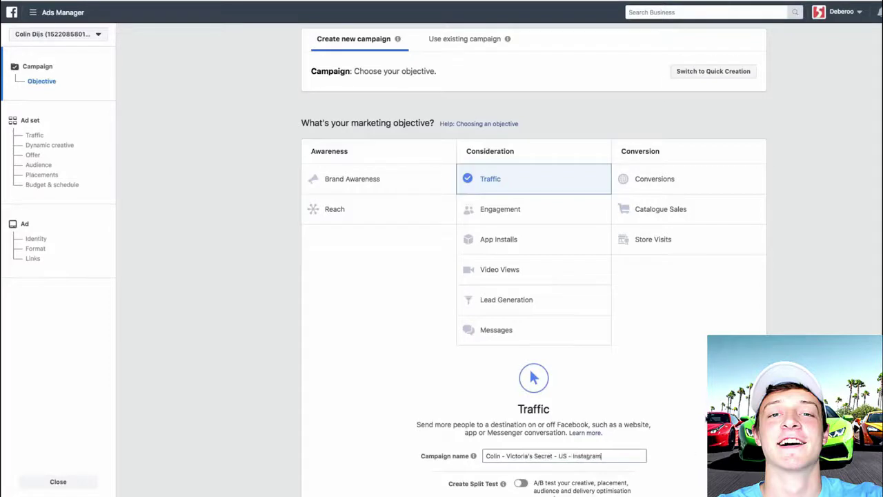
pyautogui.scroll(-2, 535, 414)
pyautogui.click(535, 467)
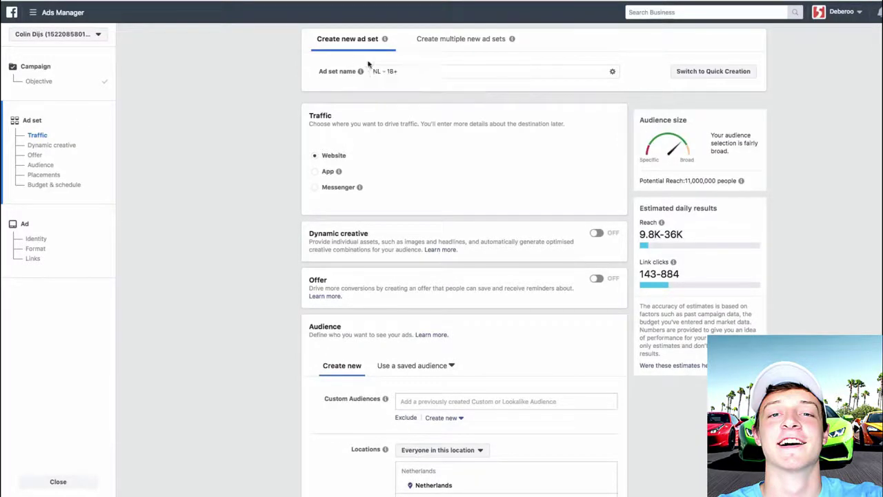
# Rename the ad set as "US - 18+ - Victoria's Secret".
pyautogui.click(376, 72)
pyautogui.doubleClick(376, 72)
pyautogui.write('US')
pyautogui.press('End')
pyautogui.write("- Victoria's Secret")
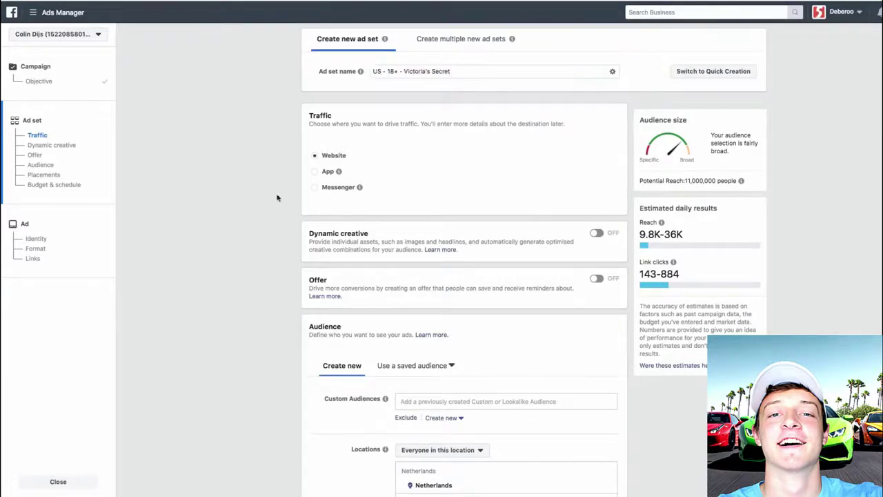
pyautogui.scroll(-3, 516, 280)
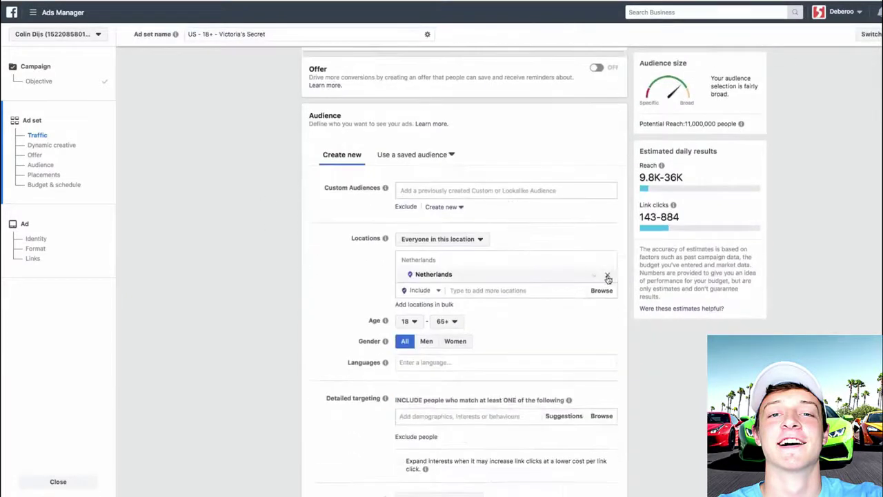
# Replace the Netherlands with the United States as the audience location and limit the gender to women.
pyautogui.click(481, 286)
pyautogui.press('BackSpace')
pyautogui.write('united states')
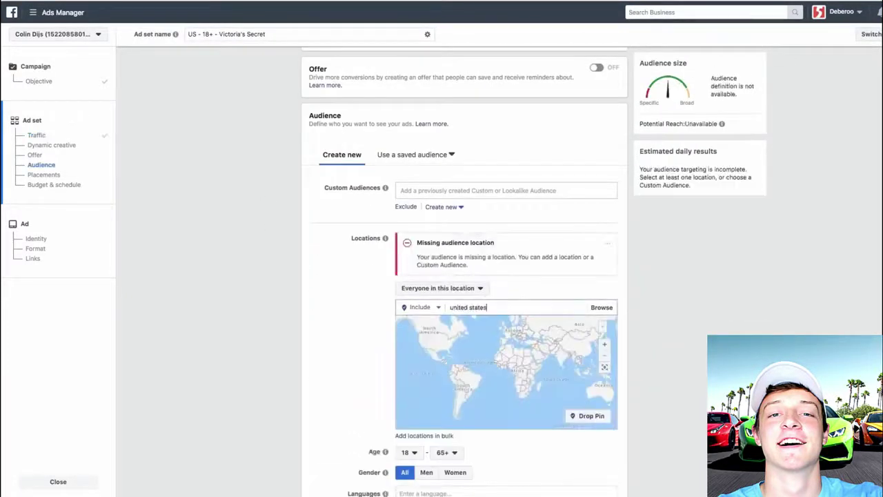
pyautogui.click(481, 319)
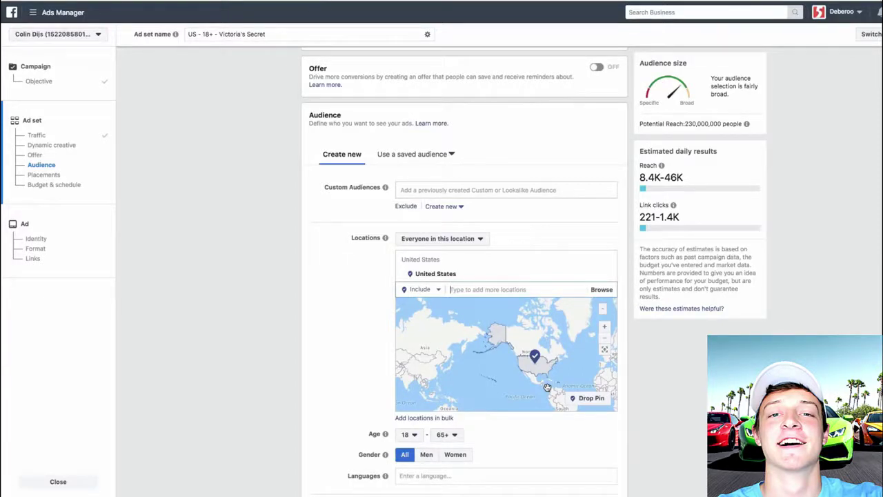
pyautogui.click(456, 454)
# Add the interest Victoria's Secret to the audience's detailed targeting.
pyautogui.scroll(-2, 462, 385)
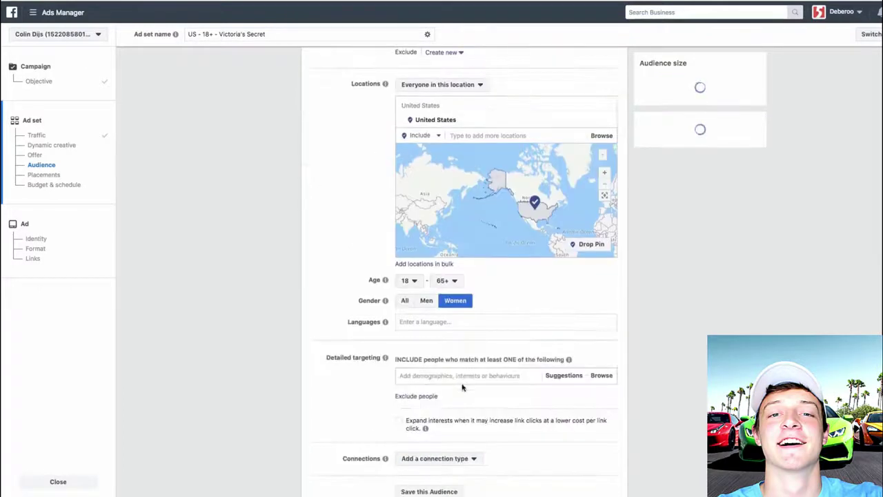
pyautogui.click(462, 376)
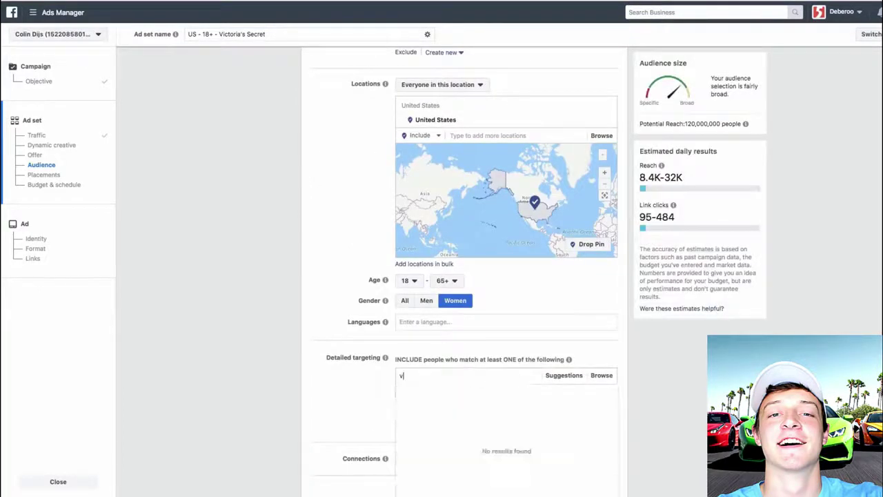
pyautogui.write('victoria secret')
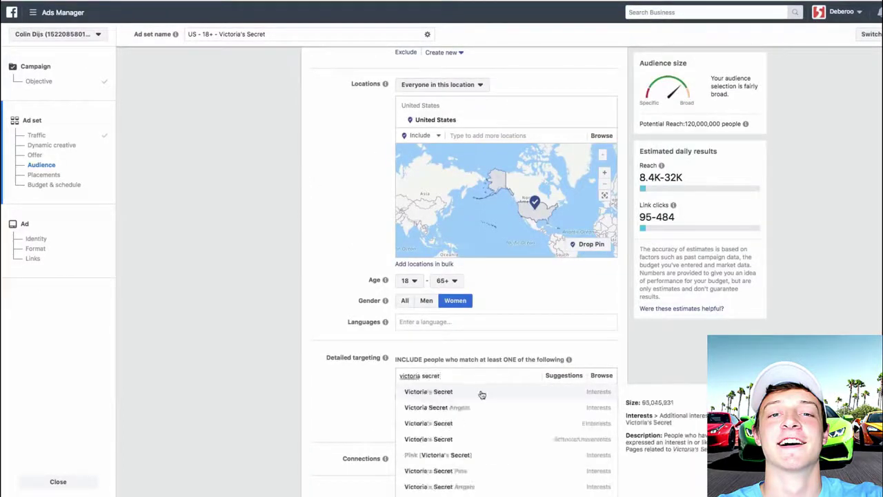
pyautogui.click(479, 393)
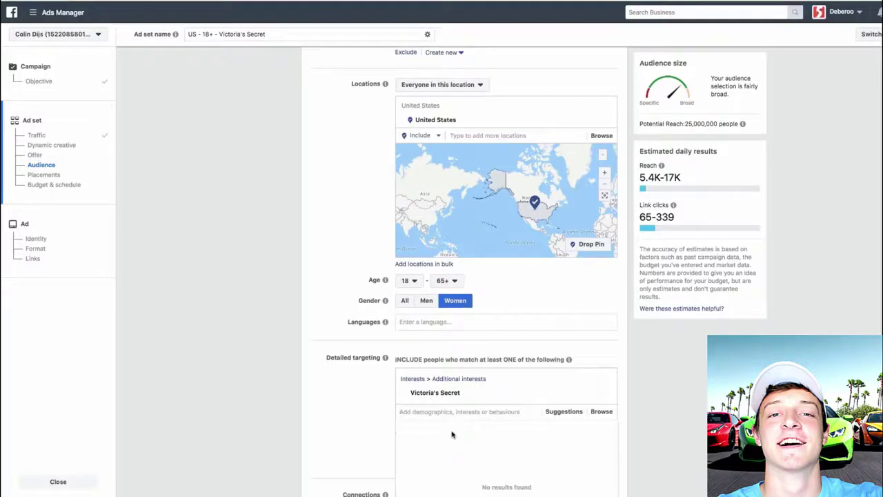
pyautogui.click(814, 158)
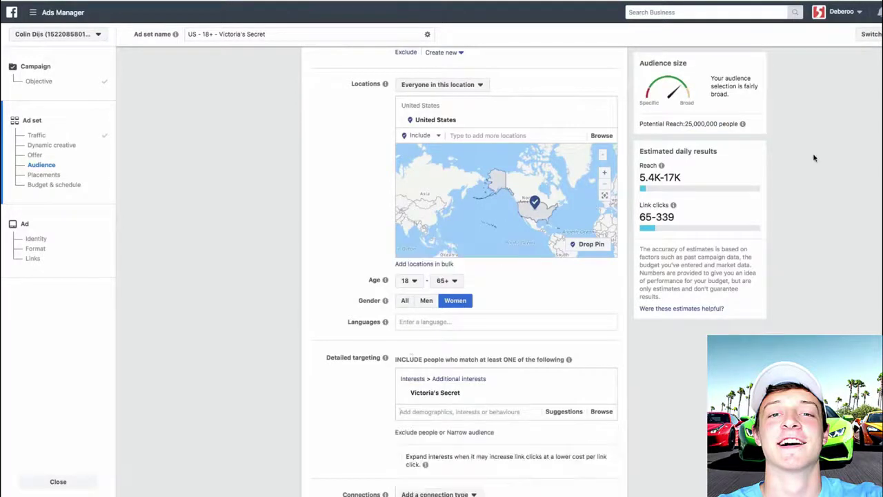
# Switch from automatic to edited placements and restrict the device types to mobile.
pyautogui.scroll(-1, 500, 356)
pyautogui.moveTo(501, 357)
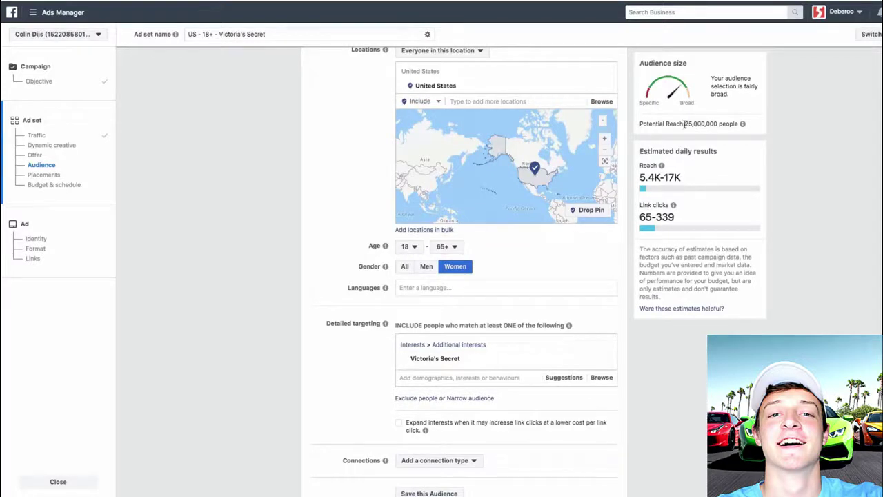
pyautogui.click(414, 246)
pyautogui.scroll(-3, 418, 331)
pyautogui.moveTo(662, 171)
pyautogui.scroll(-7, 345, 319)
pyautogui.scroll(2, 327, 290)
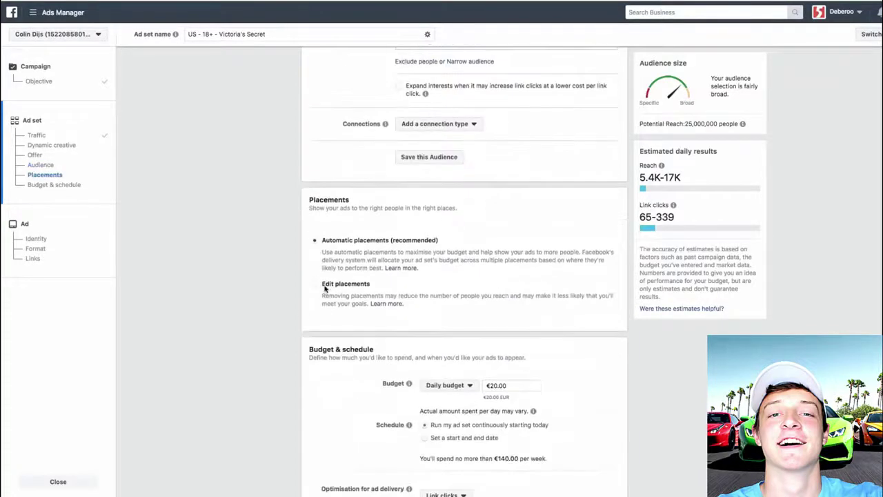
pyautogui.click(407, 304)
pyautogui.click(385, 345)
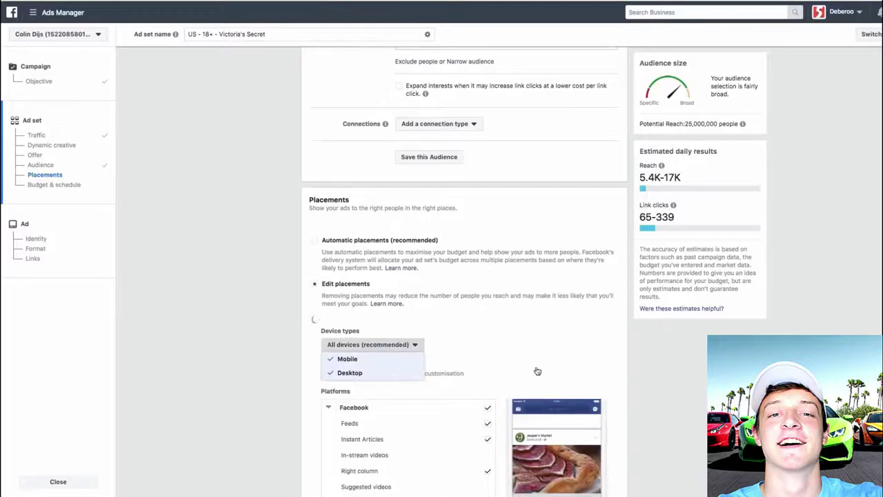
pyautogui.click(349, 373)
pyautogui.click(560, 347)
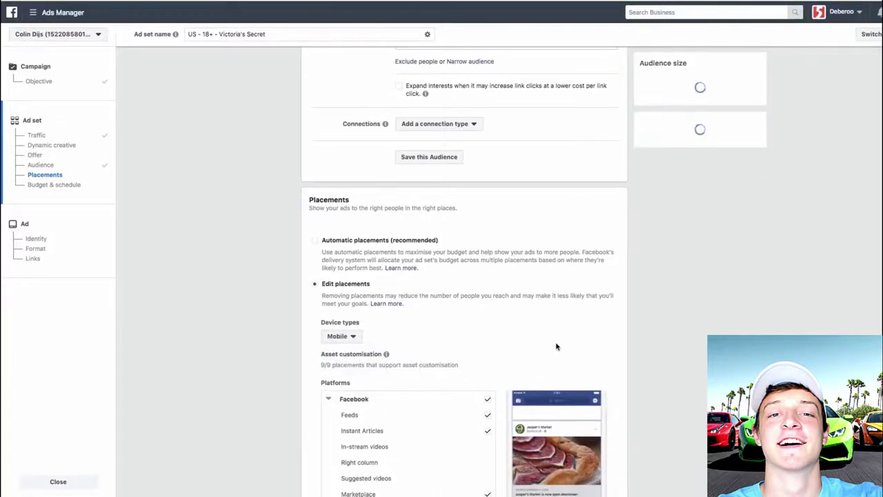
# Deselect the Facebook, Instagram Feed, Audience Network and Messenger placements, keeping only Instagram Stories.
pyautogui.scroll(-3, 557, 347)
pyautogui.click(487, 215)
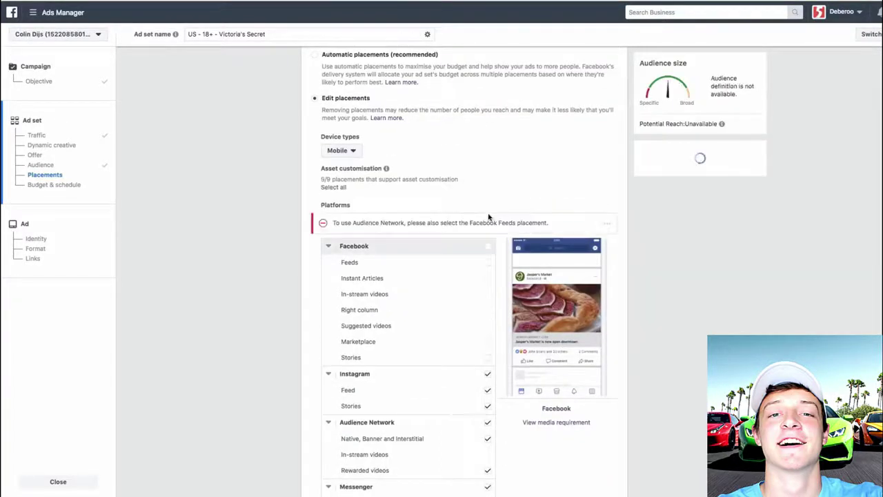
pyautogui.click(488, 390)
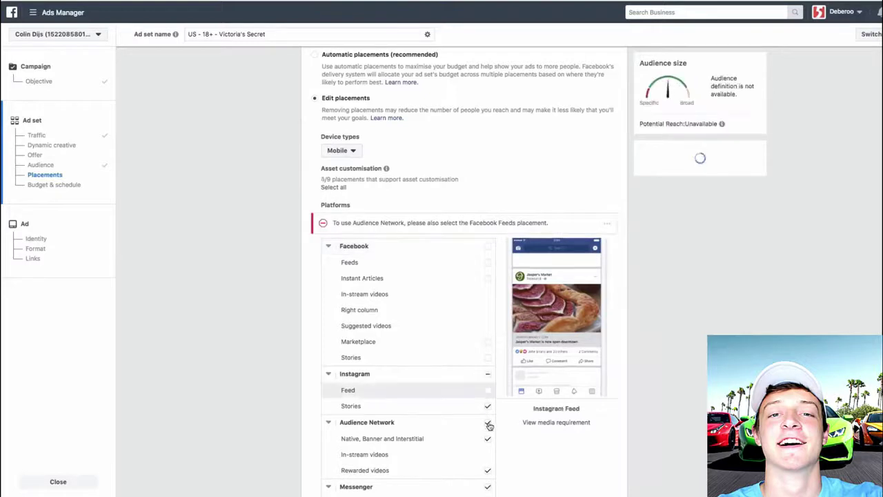
pyautogui.click(488, 426)
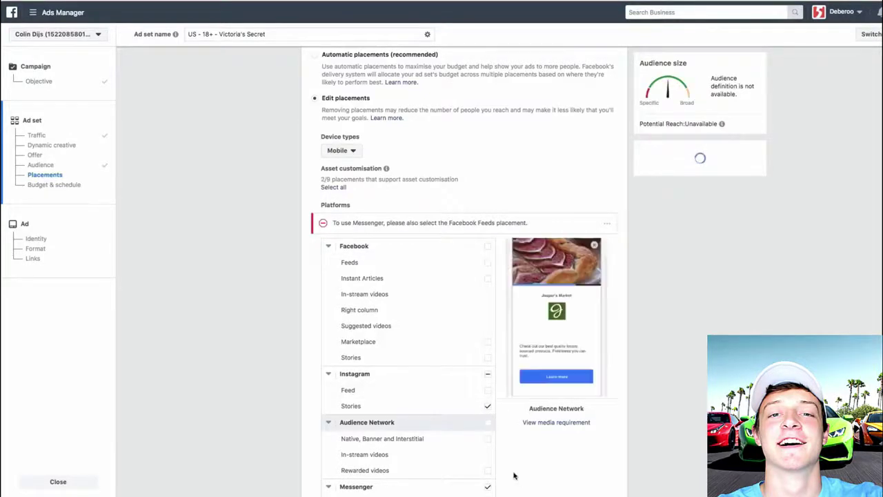
pyautogui.scroll(-1, 488, 441)
pyautogui.scroll(-1, 488, 433)
pyautogui.click(488, 369)
pyautogui.click(489, 369)
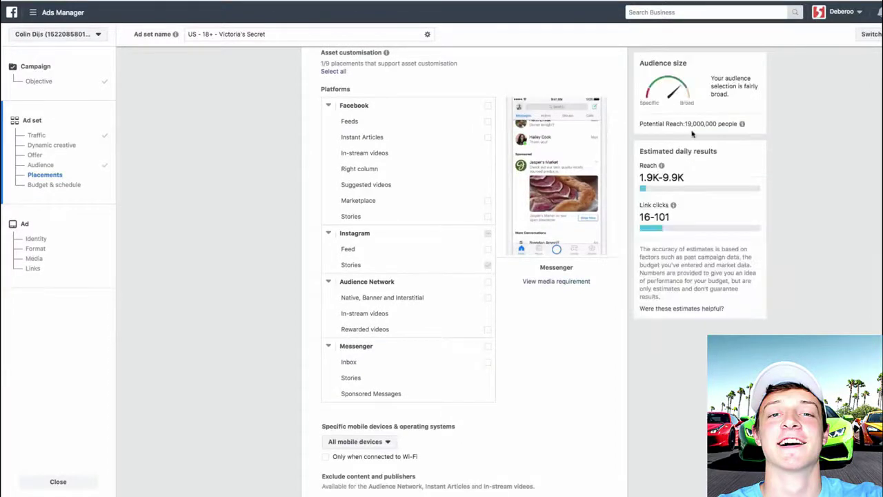
# Try maximum ages of 40 and 20 to compare the potential reach, and restore the original upper age limit.
pyautogui.scroll(8, 544, 306)
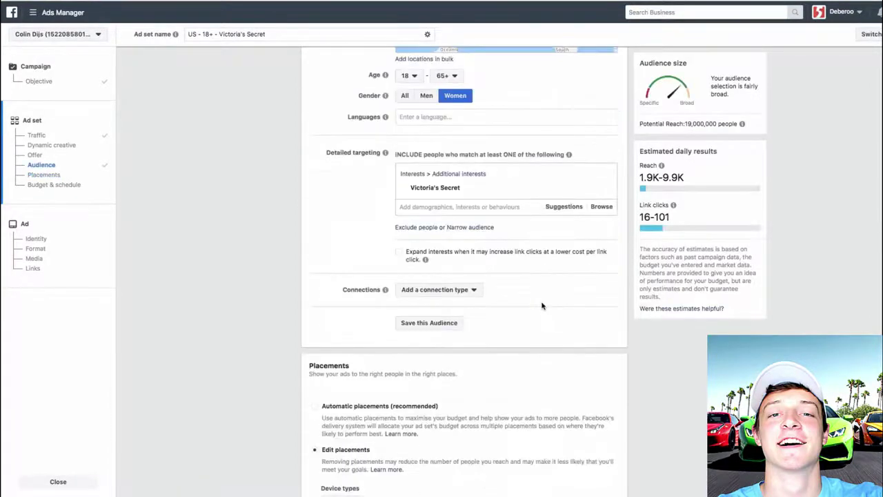
pyautogui.click(445, 76)
pyautogui.scroll(5, 453, 162)
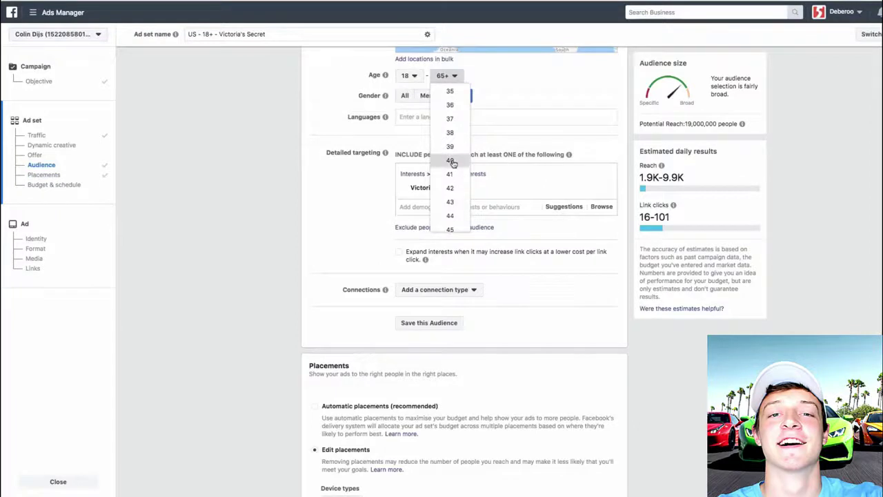
pyautogui.click(451, 162)
pyautogui.click(439, 80)
pyautogui.scroll(5, 456, 182)
pyautogui.click(452, 112)
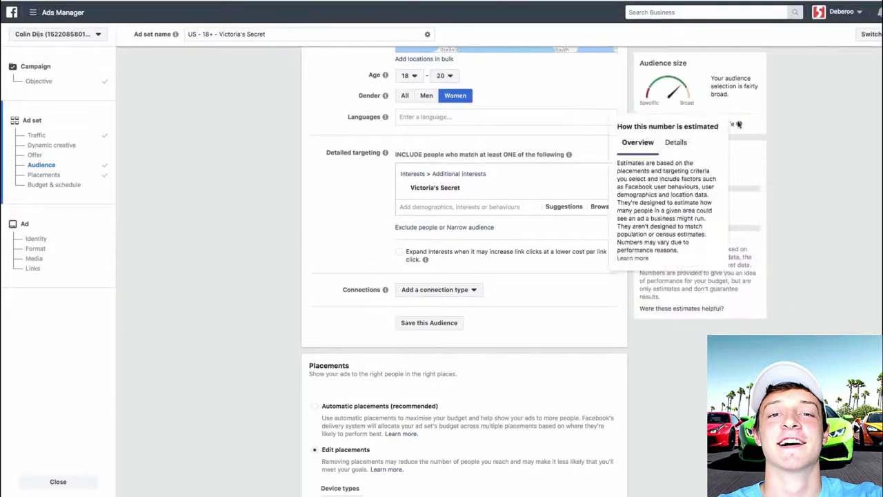
pyautogui.click(446, 80)
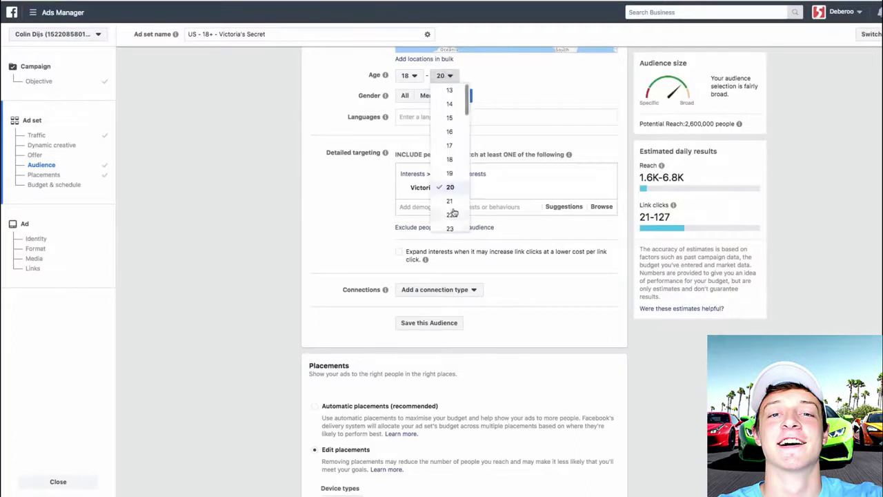
pyautogui.scroll(-10, 453, 211)
pyautogui.click(445, 226)
# Check the offer's commission per lead on MaxBounty and set the ad set's daily budget to €6.00.
pyautogui.scroll(-10, 477, 241)
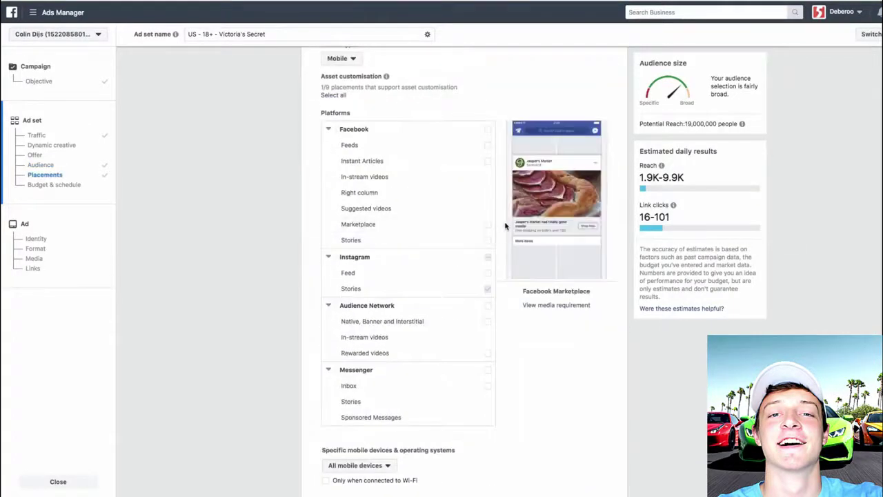
pyautogui.scroll(-5, 504, 226)
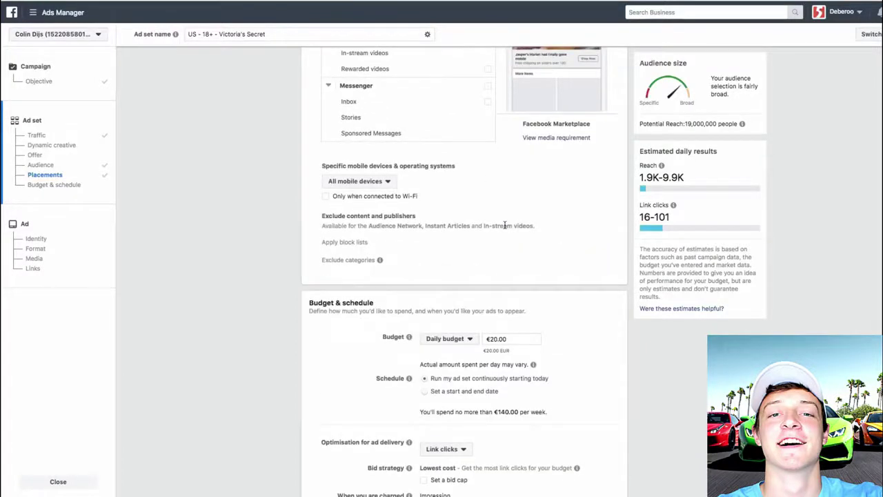
pyautogui.scroll(-2, 511, 224)
pyautogui.doubleClick(501, 278)
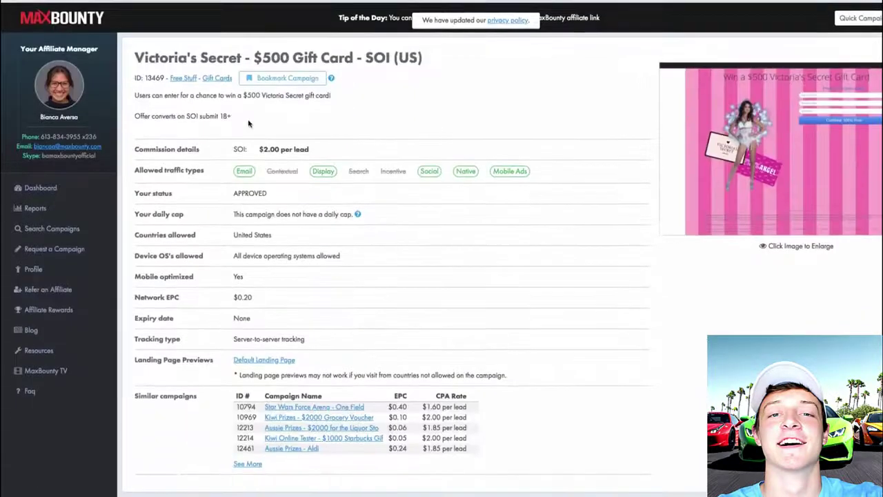
pyautogui.moveTo(259, 148); pyautogui.dragTo(298, 149)
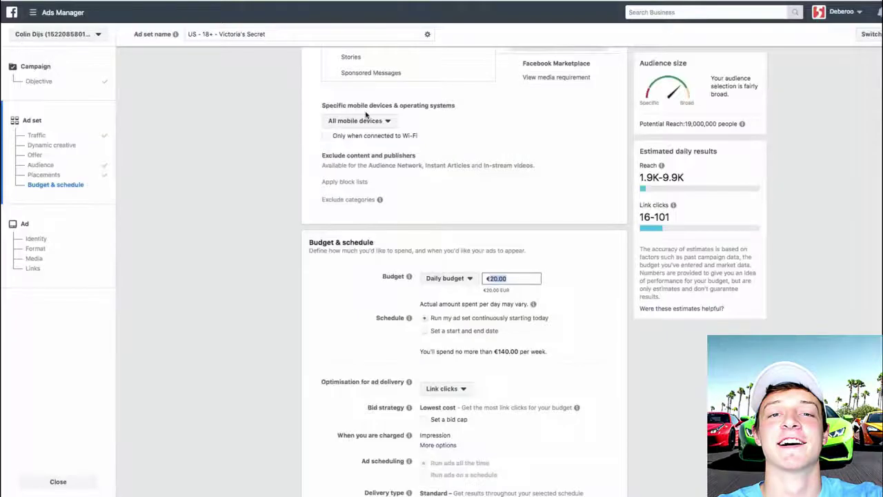
pyautogui.write('6')
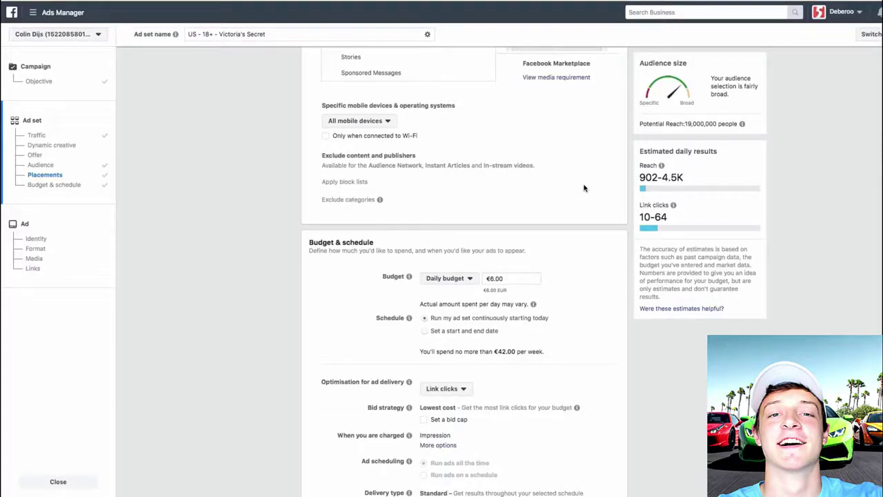
# Optimise ad delivery for Landing Page Views and continue to the ad setup.
pyautogui.scroll(-2, 583, 188)
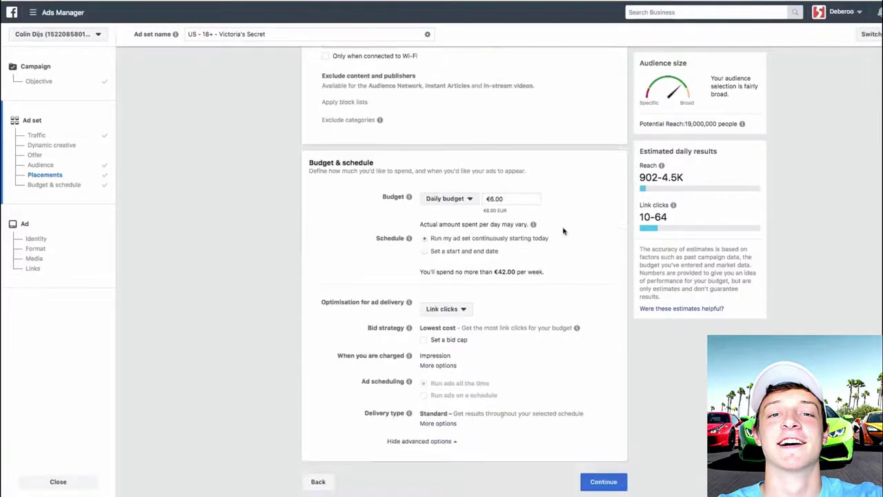
pyautogui.click(433, 312)
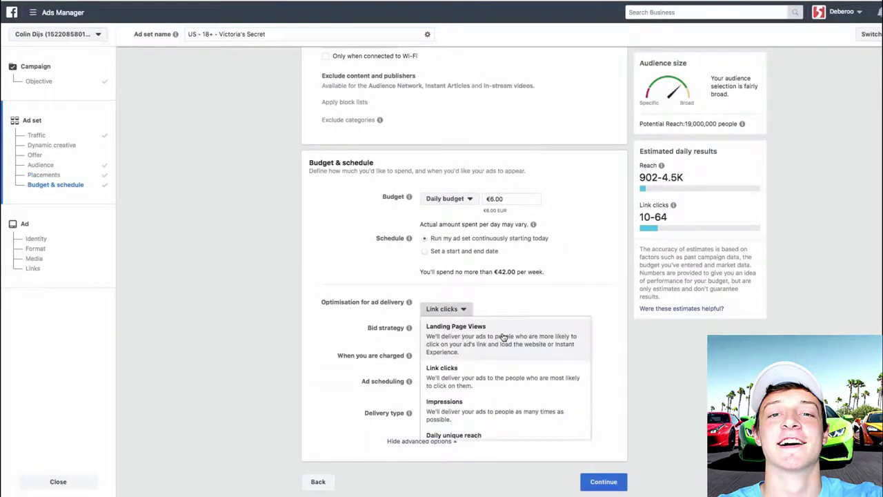
pyautogui.click(518, 329)
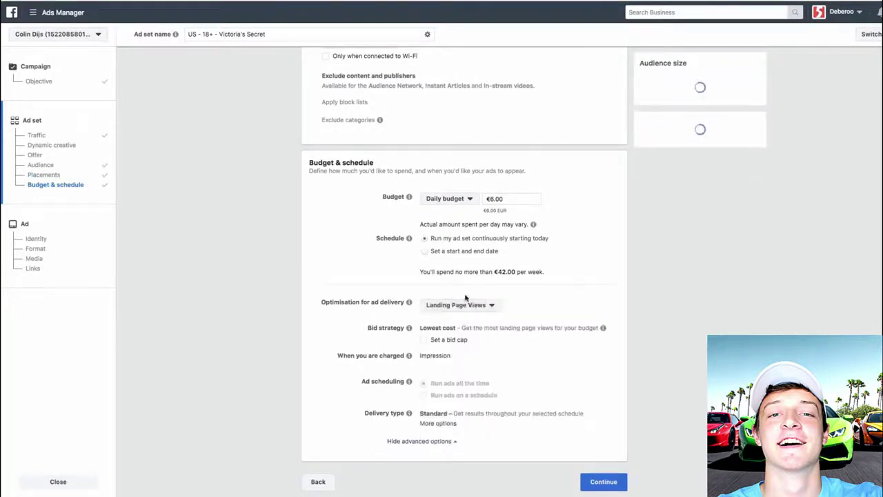
pyautogui.click(604, 480)
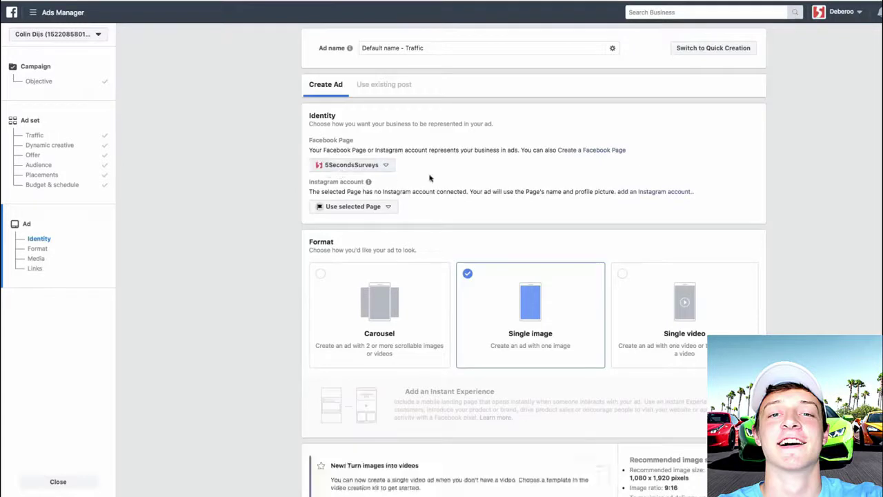
# Upload the 1080 × 1920 Victoria's Secret story design as the ad's single image.
pyautogui.scroll(-5, 372, 181)
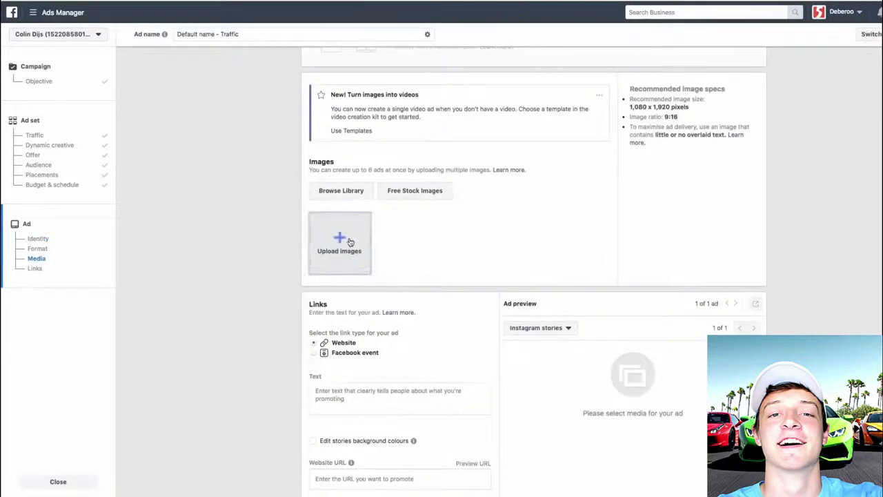
pyautogui.click(350, 241)
pyautogui.press('Escape')
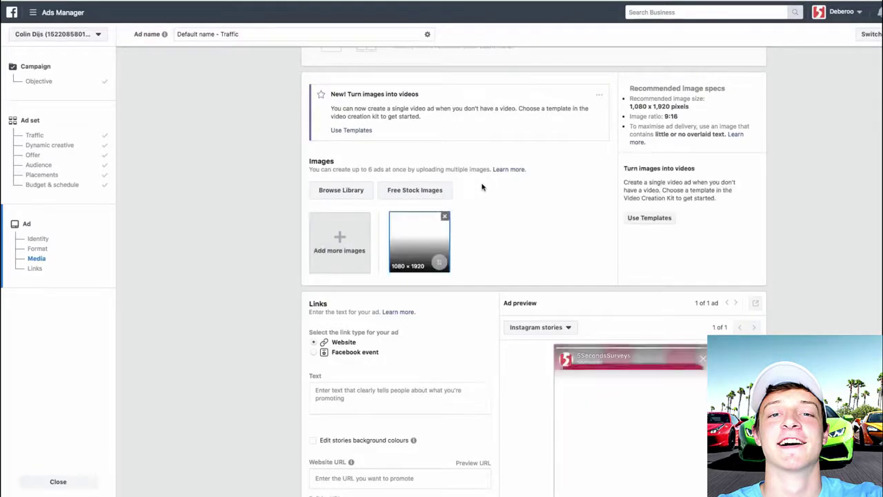
# Copy the Victoria S - Insta page's URL from ClickFunnels and paste it as the ad's website URL in Ads Manager.
pyautogui.scroll(-2, 476, 228)
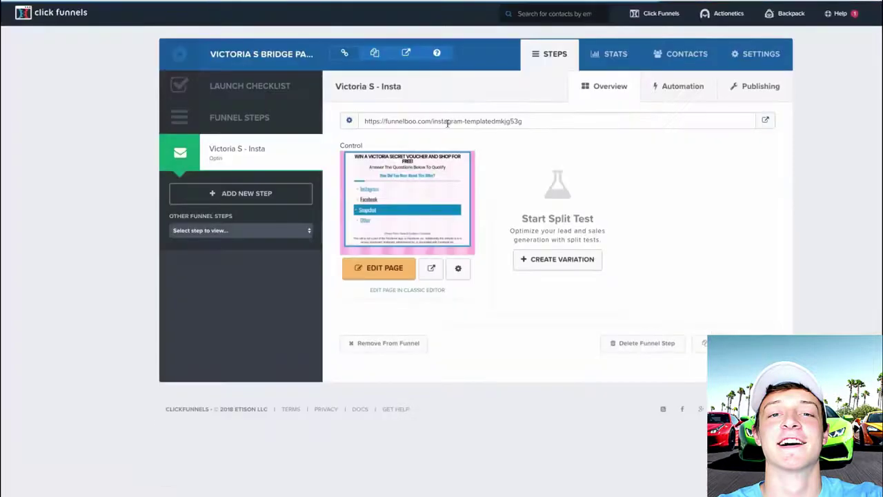
pyautogui.click(446, 122)
pyautogui.rightClick(446, 122)
pyautogui.click(477, 142)
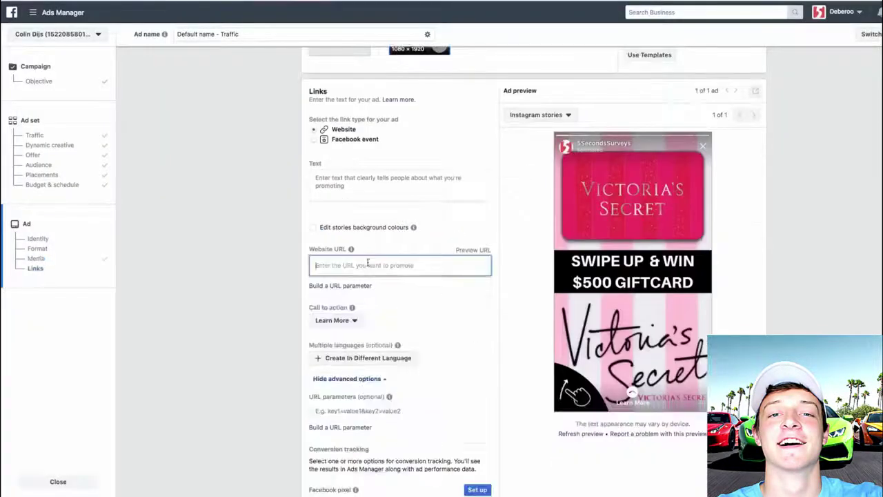
pyautogui.click(367, 264)
pyautogui.hotkey('ctrl', 'v')
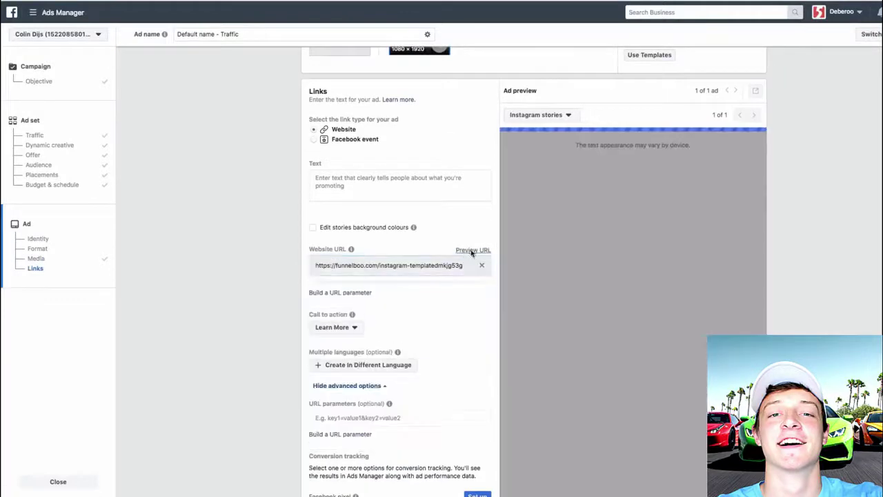
# Preview the linked bridge page, close it, and review the ad's remaining link settings.
pyautogui.click(473, 251)
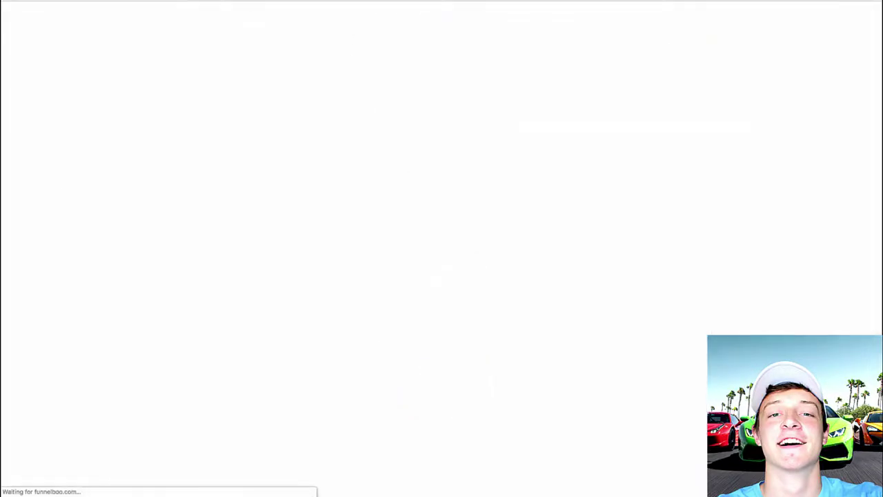
pyautogui.press('super+w')
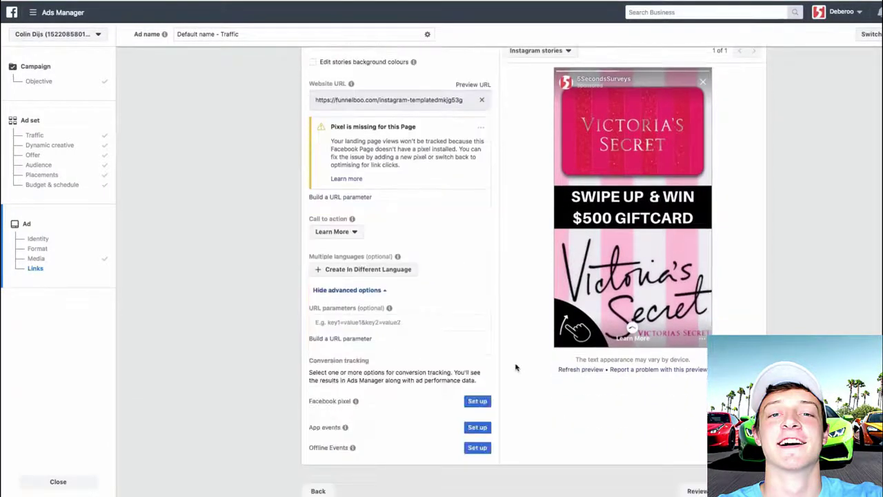
pyautogui.scroll(-2, 517, 367)
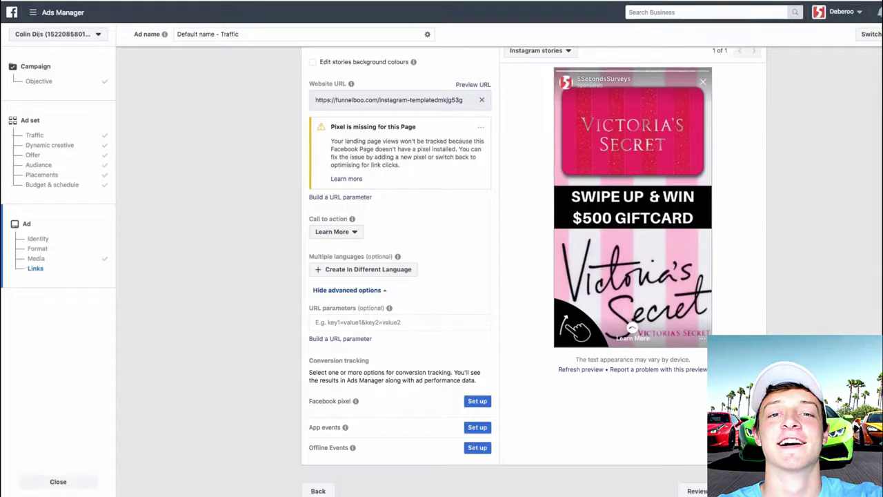